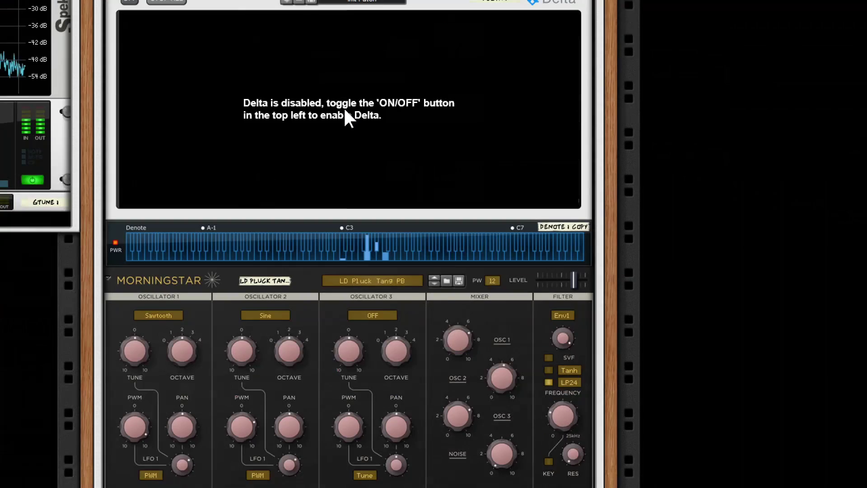
Step: Switch the AB Transpose player to B and back to A, and inspect its CV inputs on the rack's rear
scroll(348, 117, down, 5)
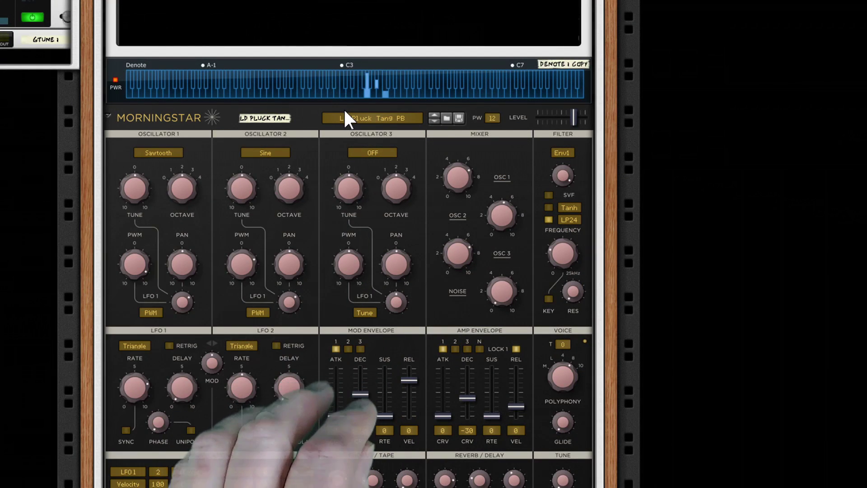
scroll(343, 107, up, 20)
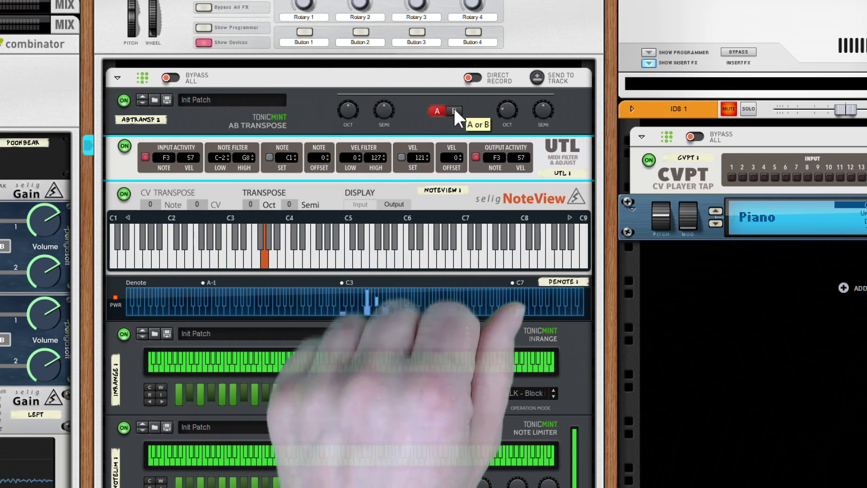
click(454, 111)
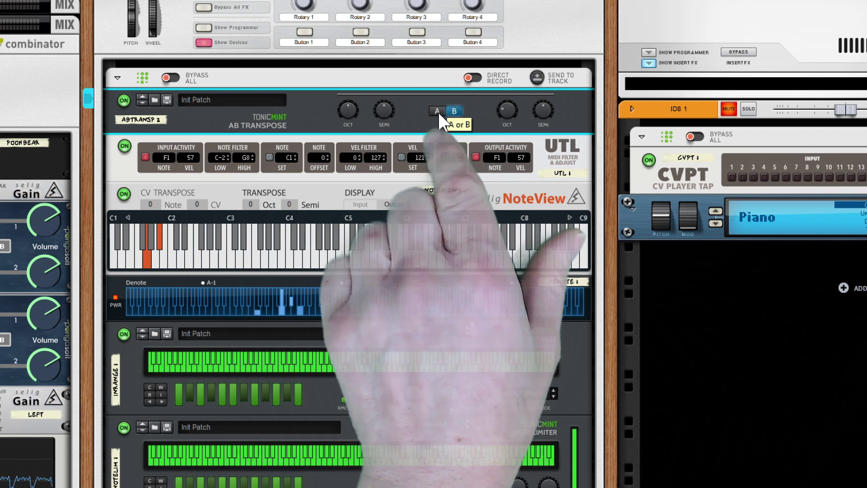
click(437, 111)
drag(346, 112, 336, 64)
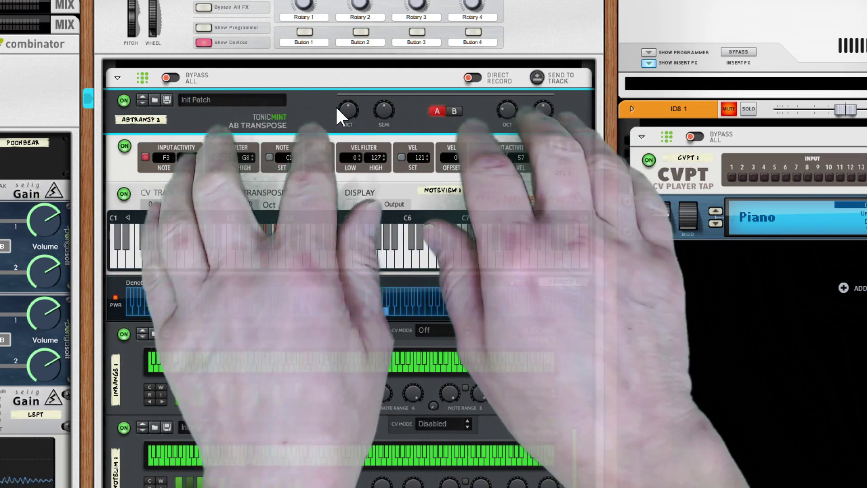
key(Tab)
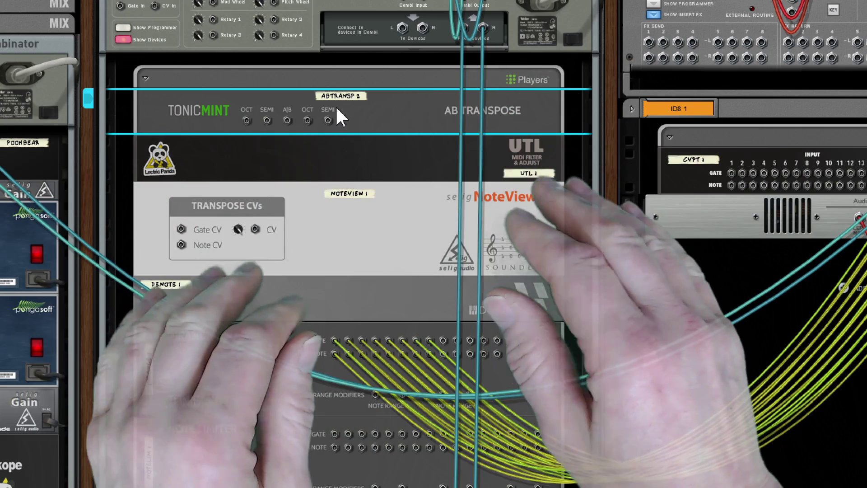
key(Tab)
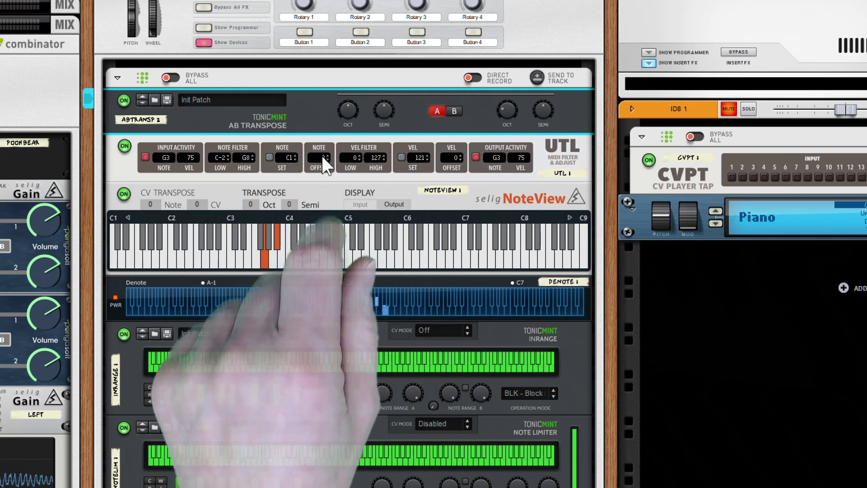
Step: Try a note offset of 12 on the UTL player and return the offset to 0
mouse_move(326, 159)
mouse_down()
mouse_move(326, 122)
mouse_move(327, 152)
mouse_up()
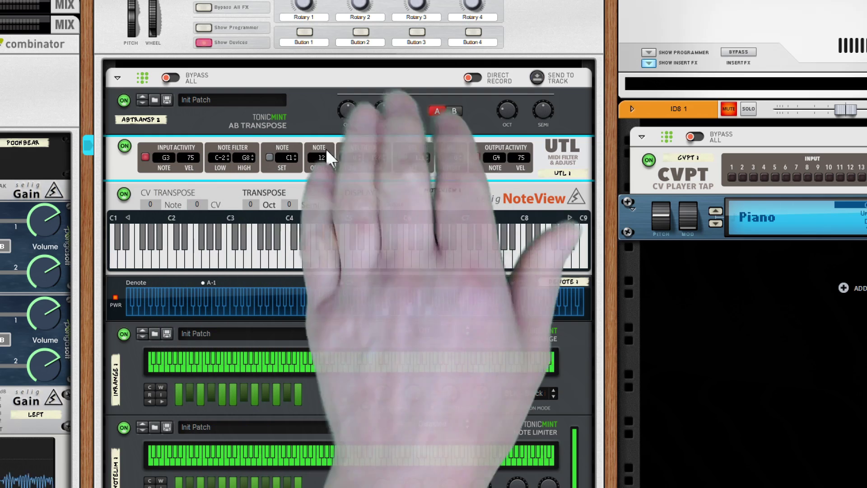
drag(320, 160, 322, 171)
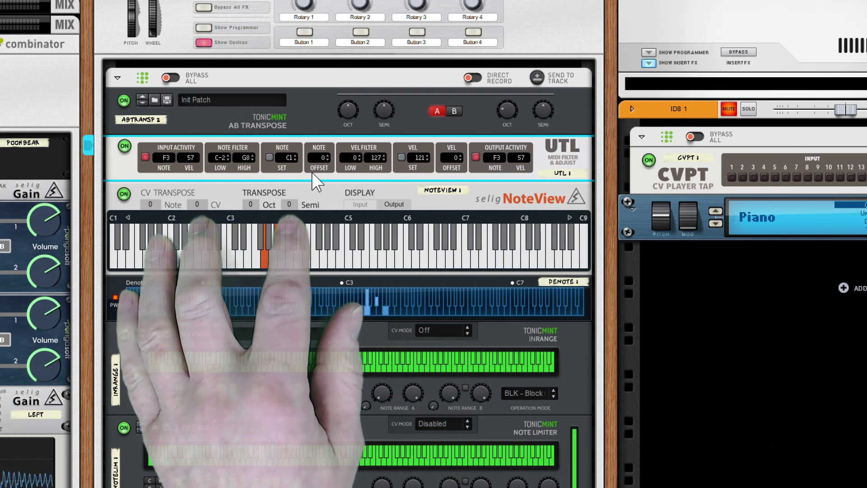
Step: Try a NoteView octave transpose of 1, reset it to 0, and inspect the device's rear transpose CV inputs
drag(249, 207, 254, 186)
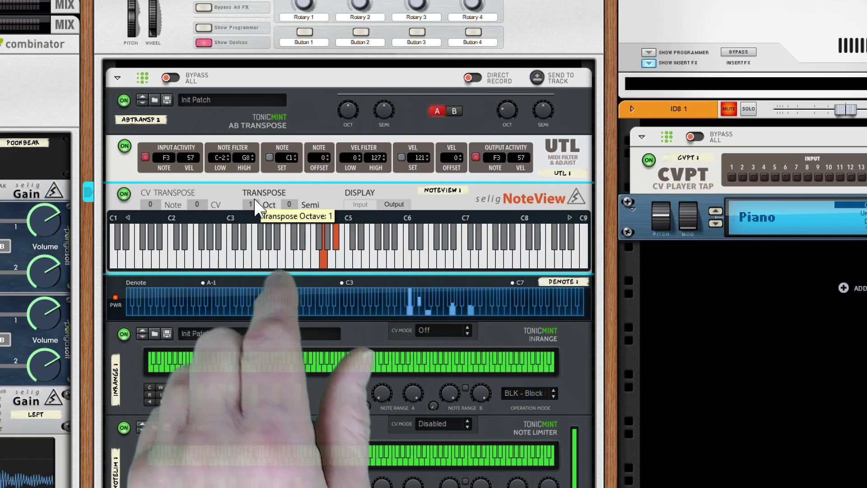
drag(254, 202, 250, 208)
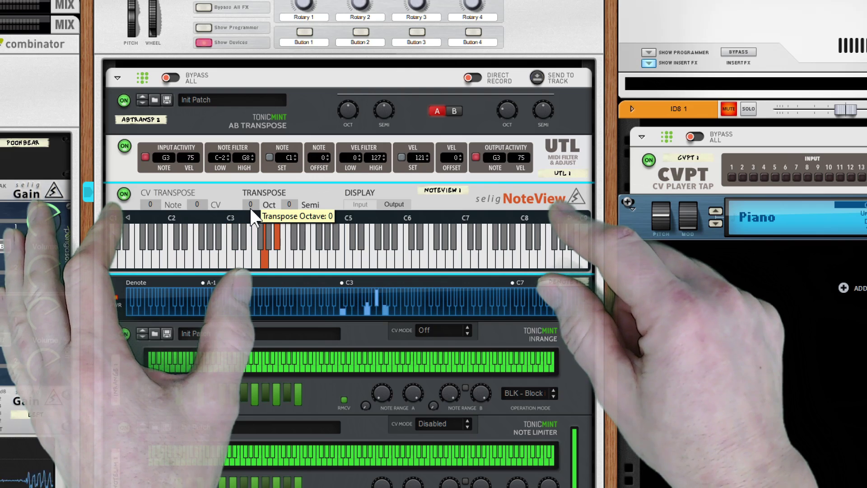
key(Tab)
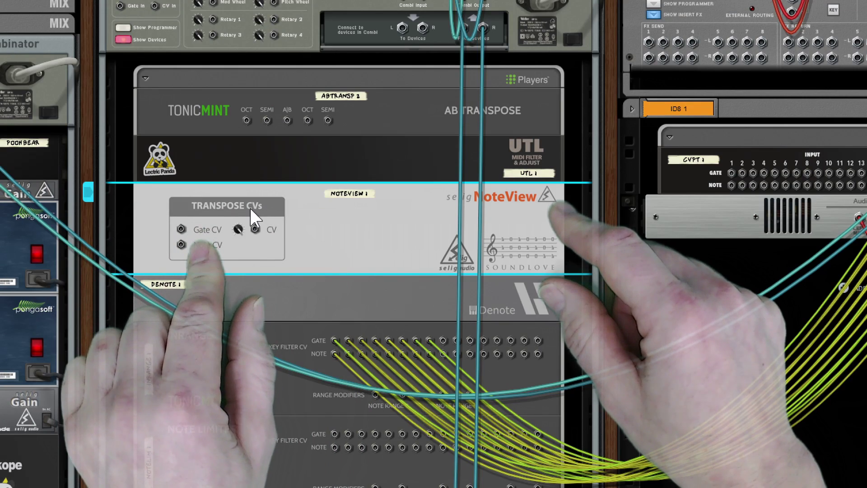
key(Tab)
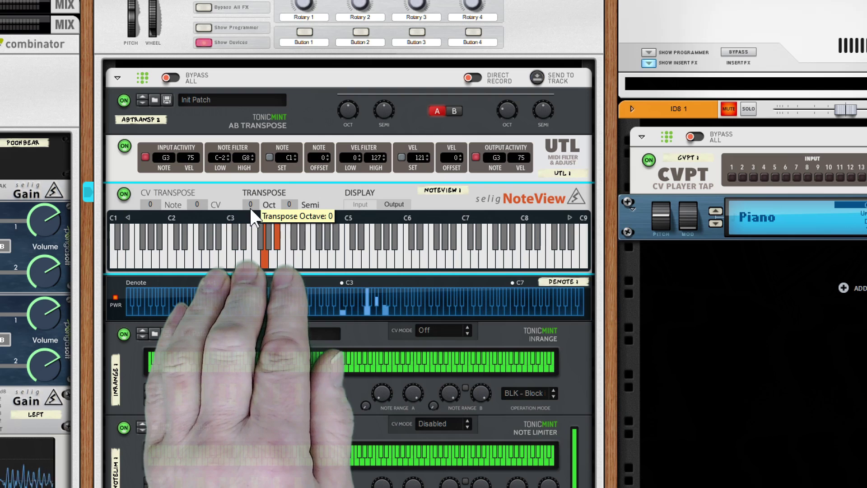
Step: Transpose NoteView up 3 octaves and compare its Input and Output note displays
drag(257, 203, 260, 172)
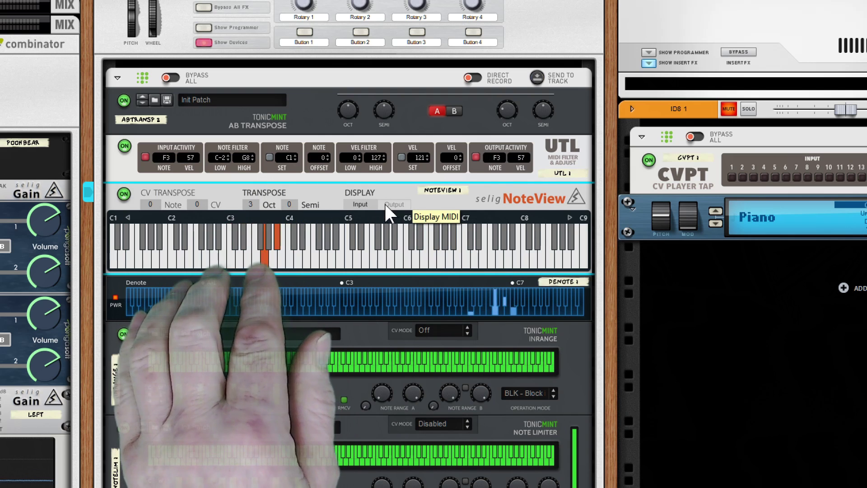
click(392, 203)
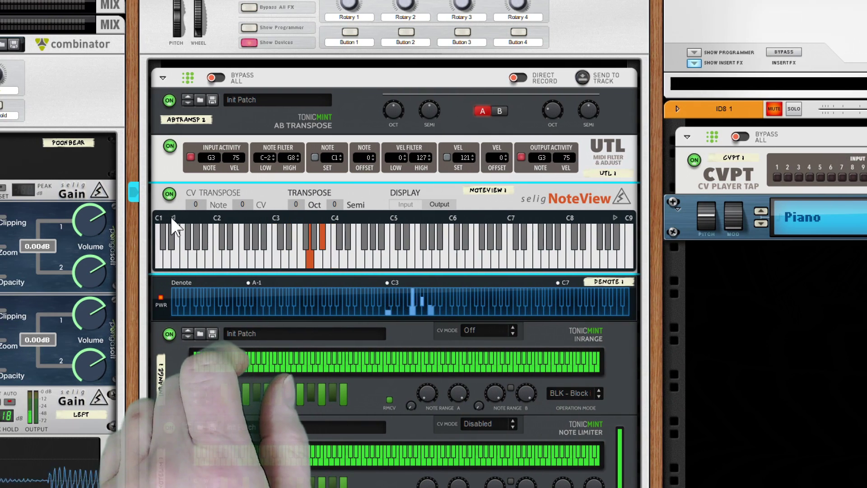
Step: Shift NoteView's displayed keyboard range by octaves down to C-1 and back up, leaving it starting at C0
click(172, 218)
click(172, 218)
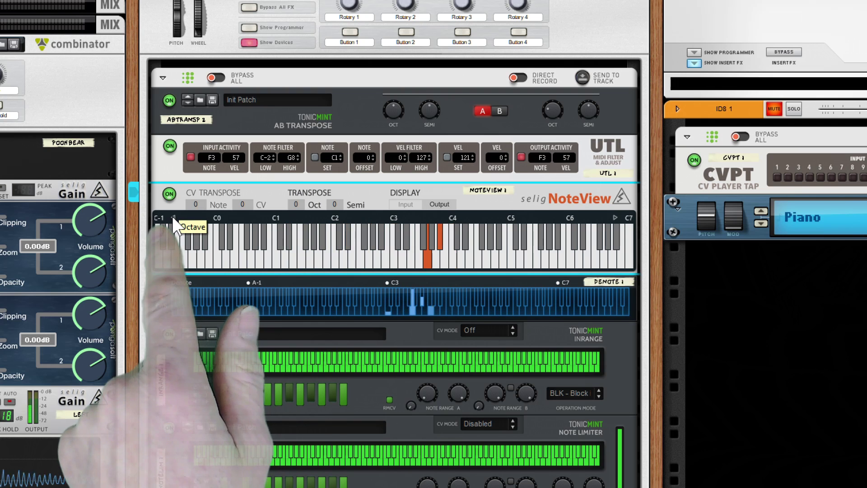
click(172, 218)
click(172, 218)
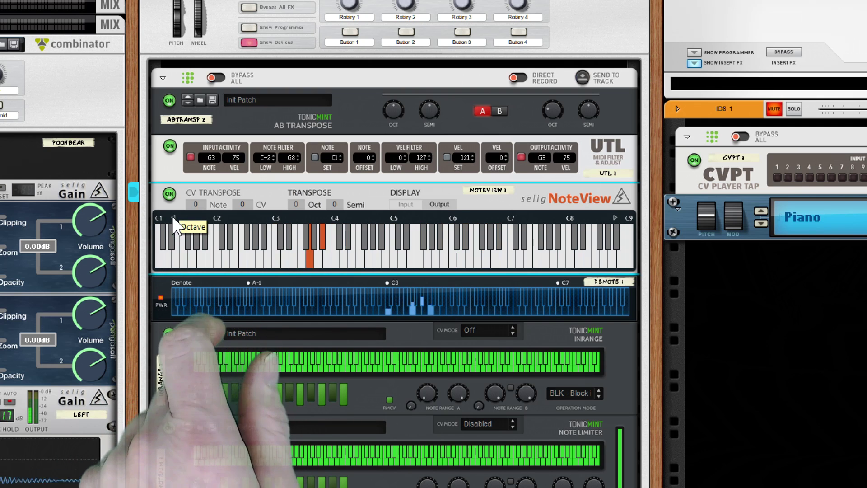
click(172, 218)
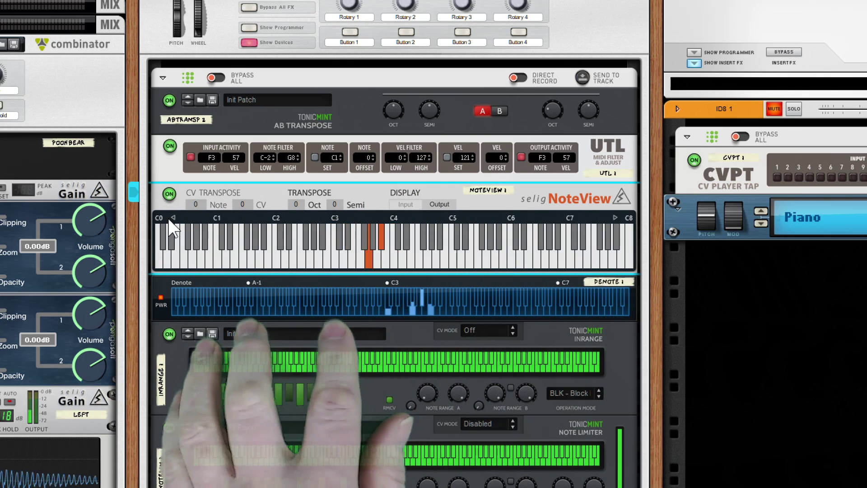
Step: Block two ranges of notes on the Denote keyboard and clear them again
click(403, 309)
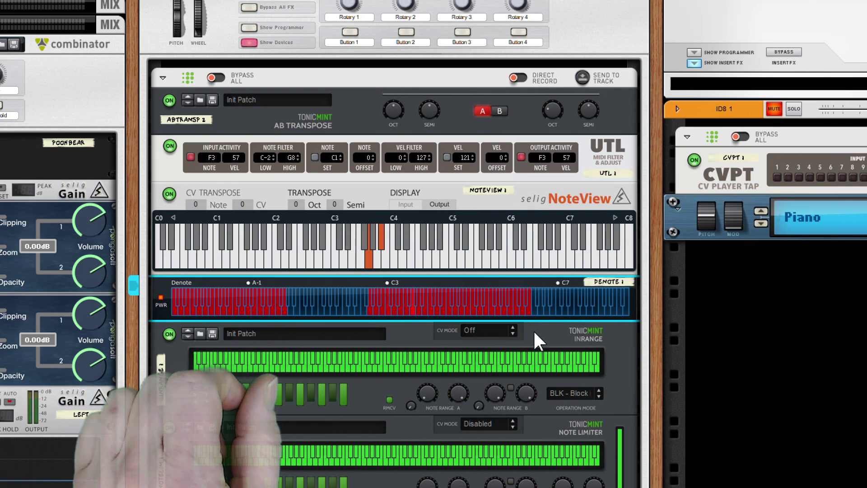
drag(527, 310, 251, 305)
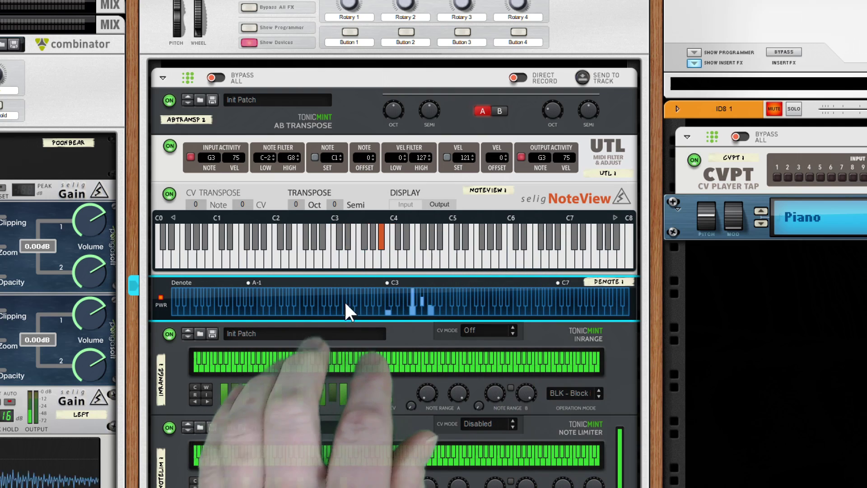
Step: Lower the upper limit of InRange's Note Range A to 85 and further down, and set the operation mode to CNL
scroll(387, 284, down, 6)
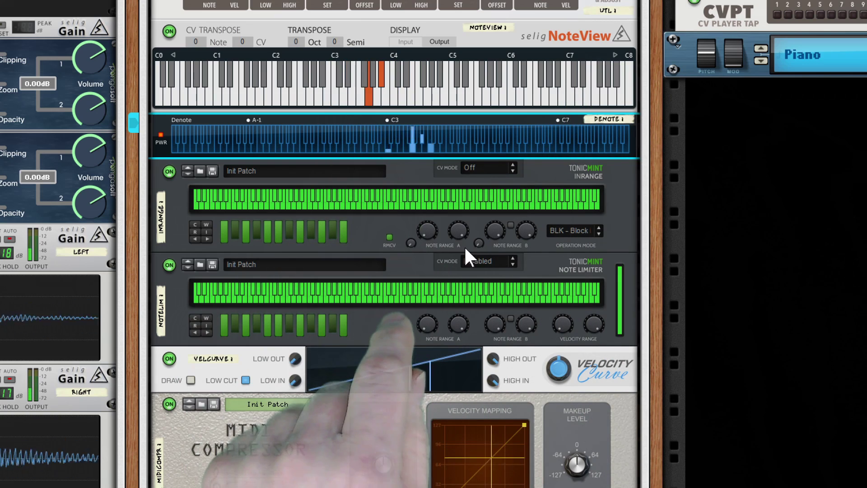
drag(459, 232, 459, 267)
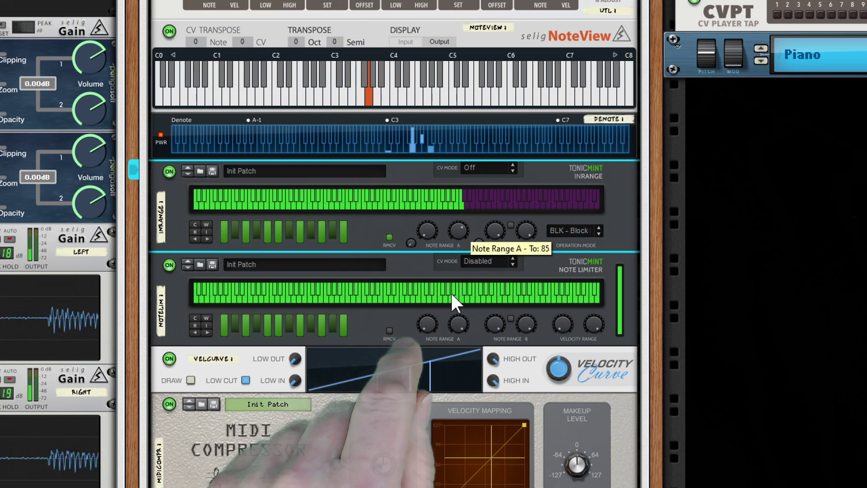
drag(446, 307, 440, 324)
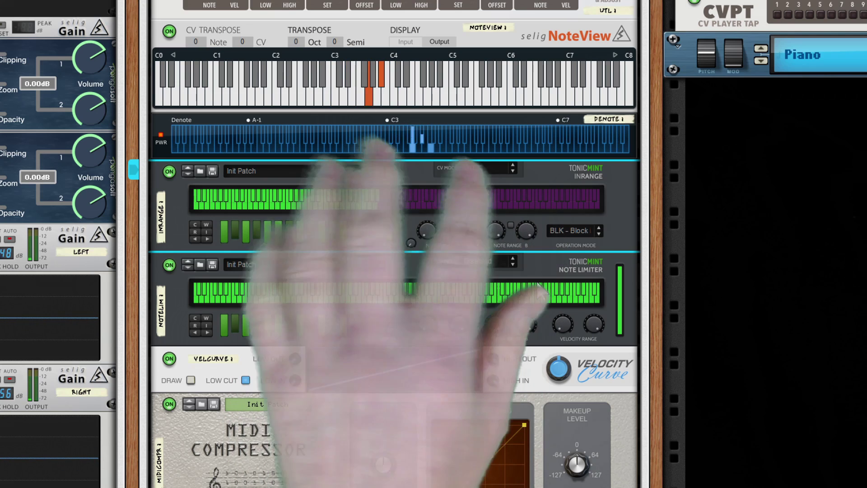
click(573, 230)
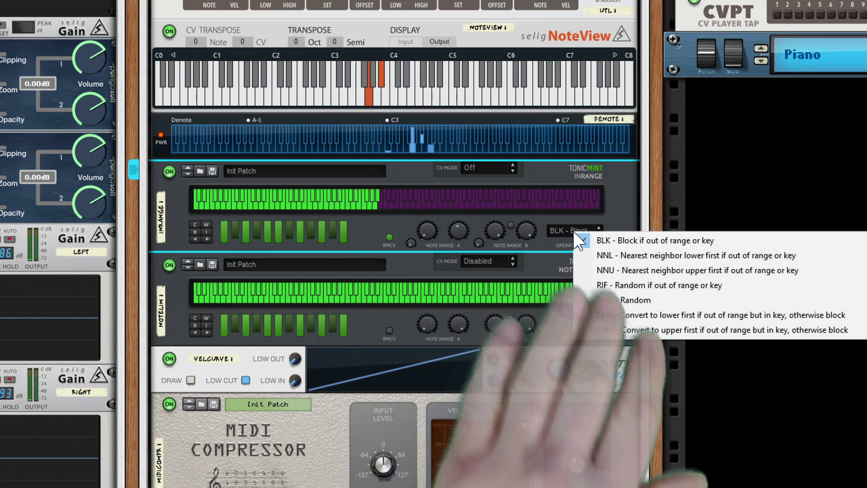
click(605, 315)
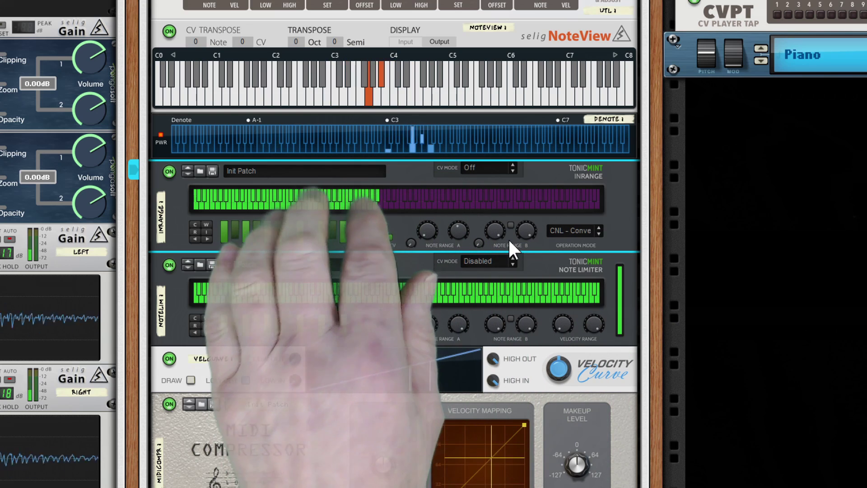
Step: Try other limits for InRange's Note Range A, including From 0 and To 41, and restore the full note range
mouse_move(461, 240)
mouse_down()
mouse_move(461, 276)
mouse_move(461, 249)
mouse_up()
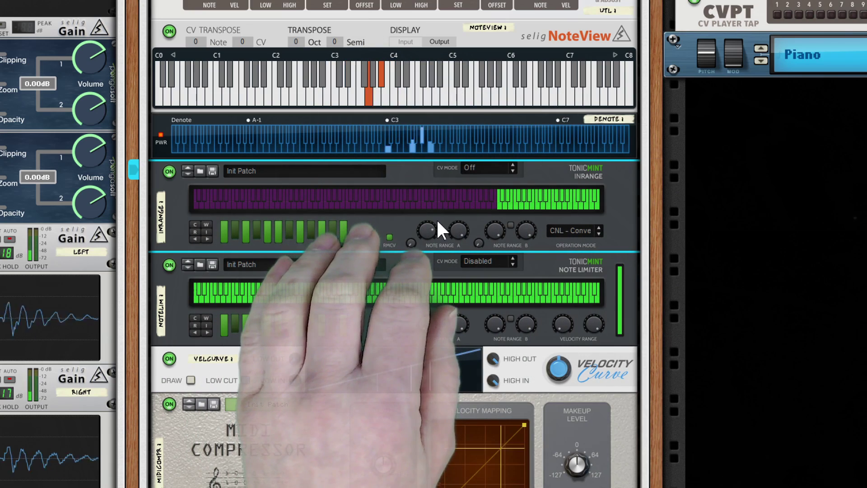
drag(431, 224, 436, 312)
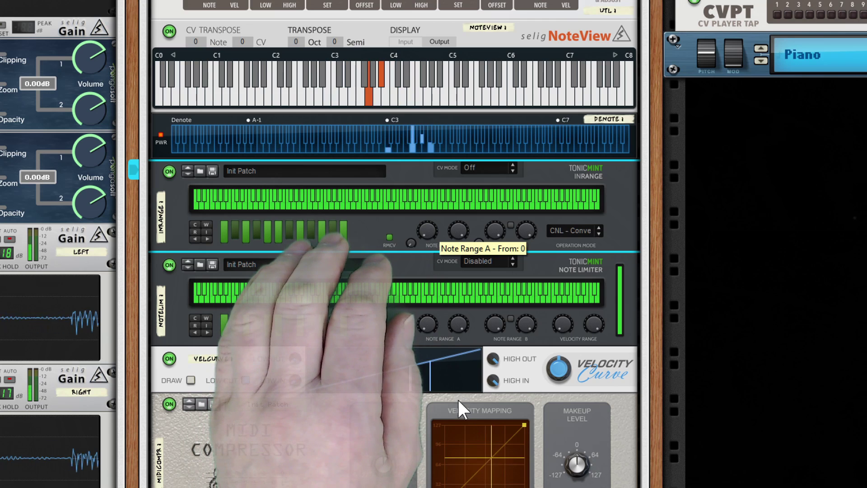
drag(460, 230, 460, 350)
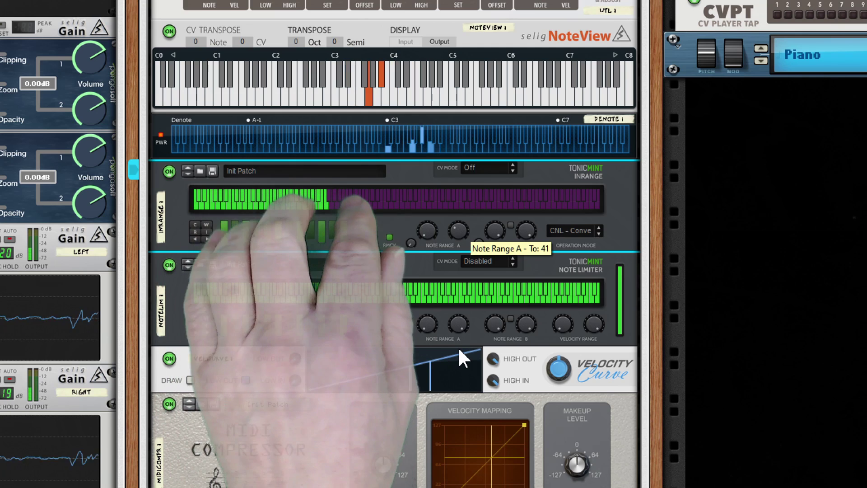
drag(460, 349, 460, 349)
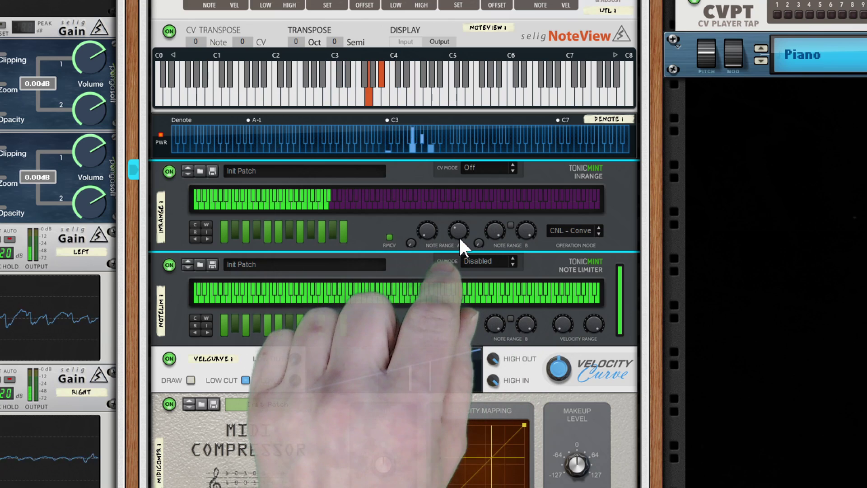
drag(459, 230, 481, 66)
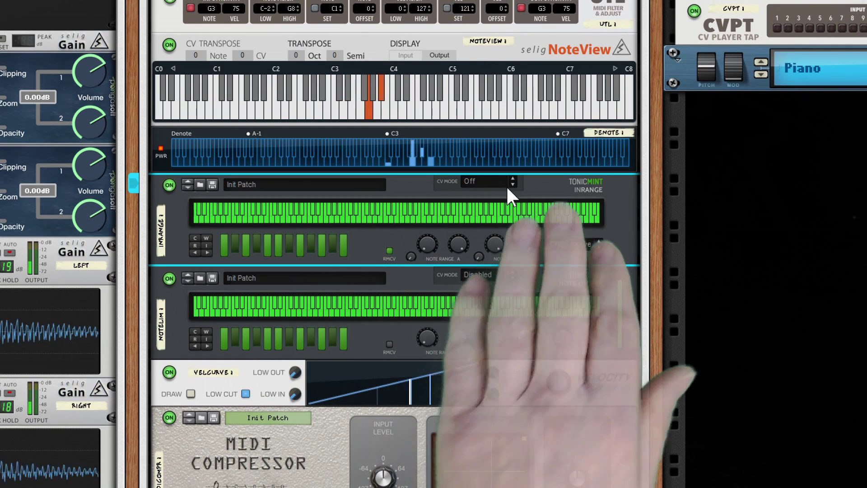
Step: Set InRange's operation mode to BLK and inspect its Key Filter CV cabling on the rack's rear
click(576, 242)
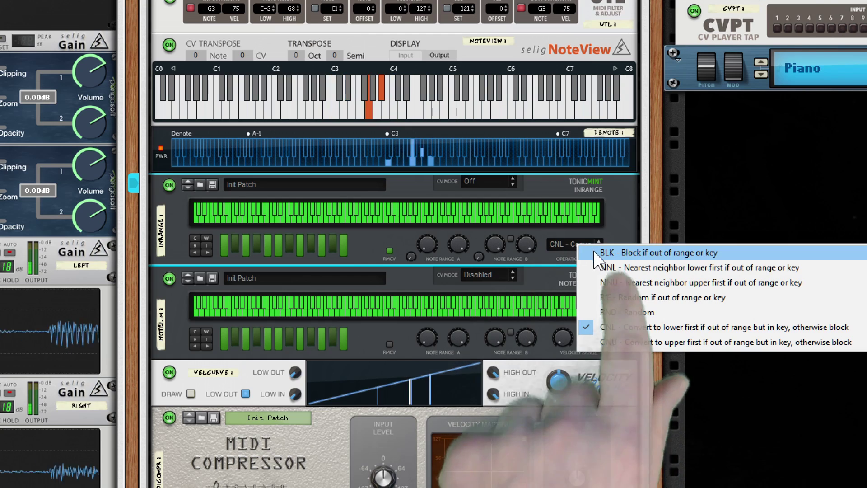
click(593, 253)
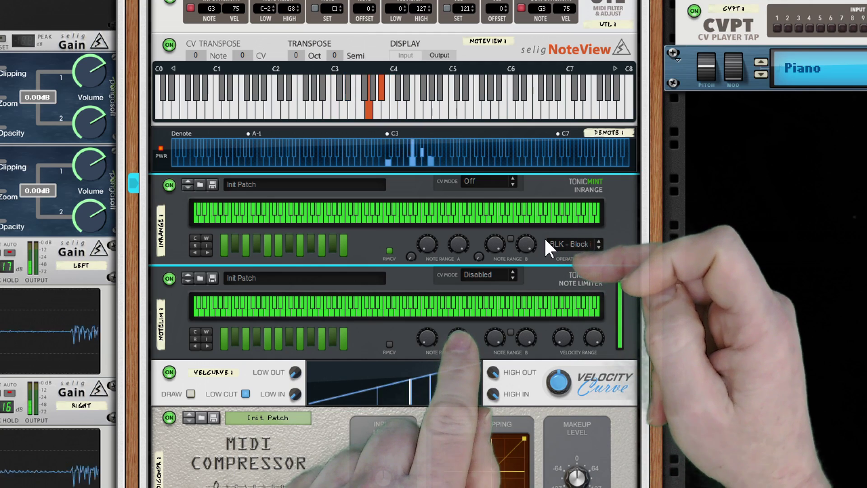
key(Tab)
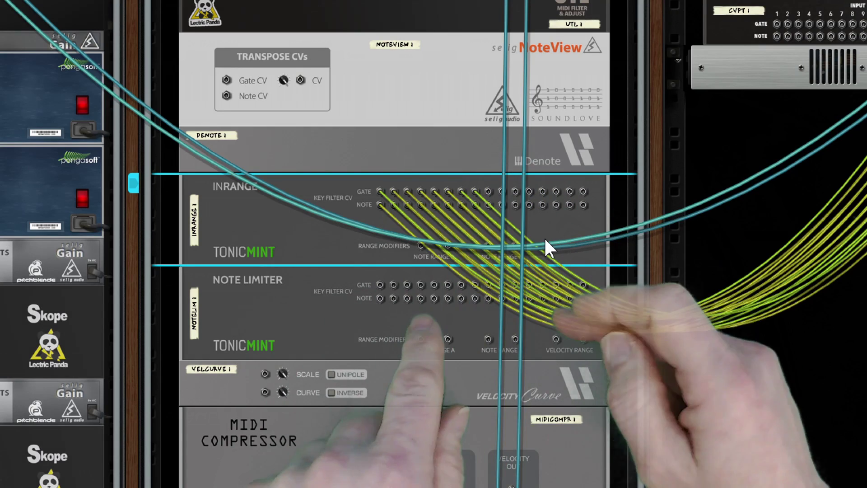
key(Tab)
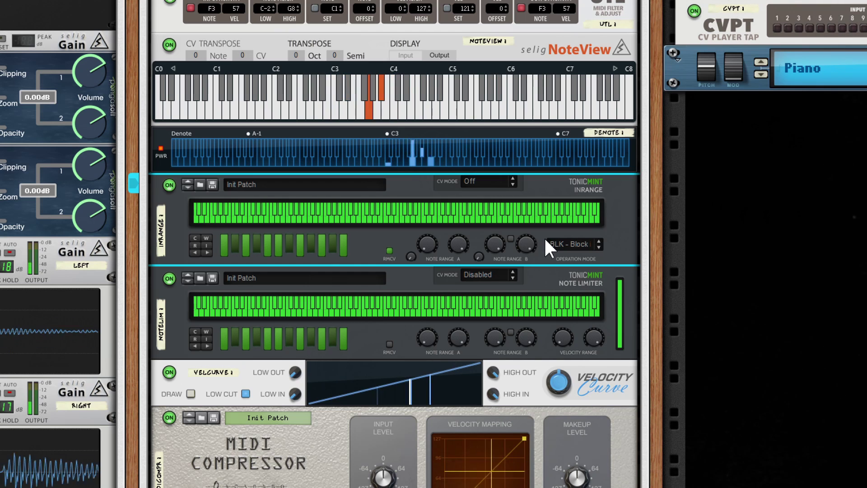
Step: Set InRange's operation mode to CNL - Convert to lower first if out of range but in key, otherwise block
click(560, 245)
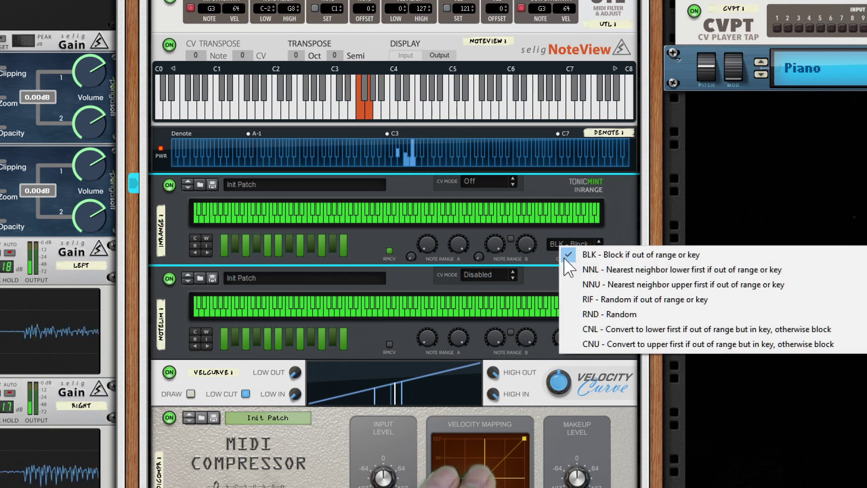
click(611, 332)
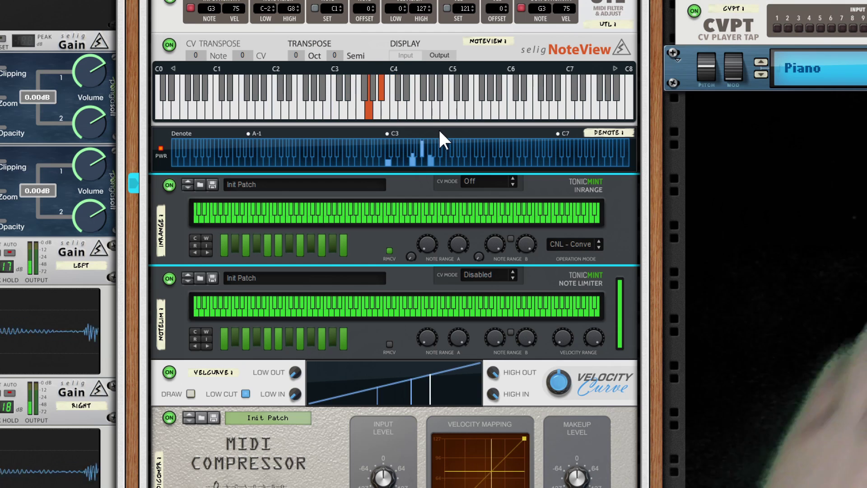
Step: Copy the Denote device to below InRange and raise the lower limit of InRange's Note Range A to around mid-keyboard
drag(438, 129, 434, 263)
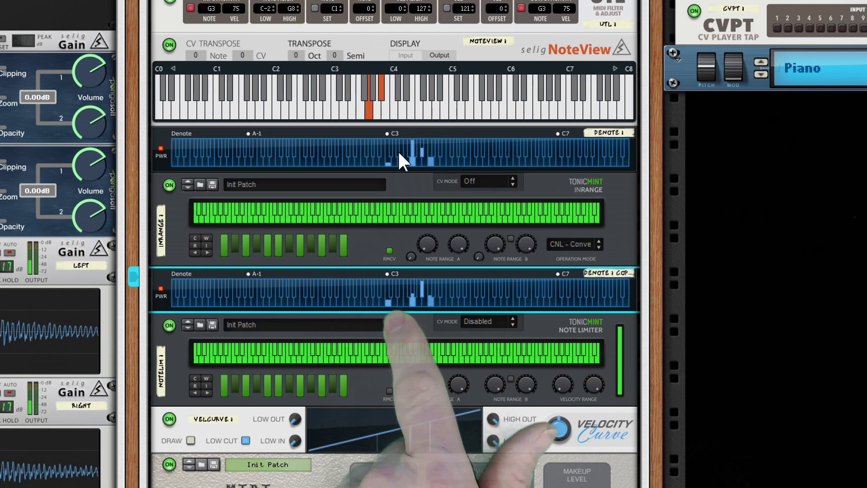
drag(430, 245, 449, 164)
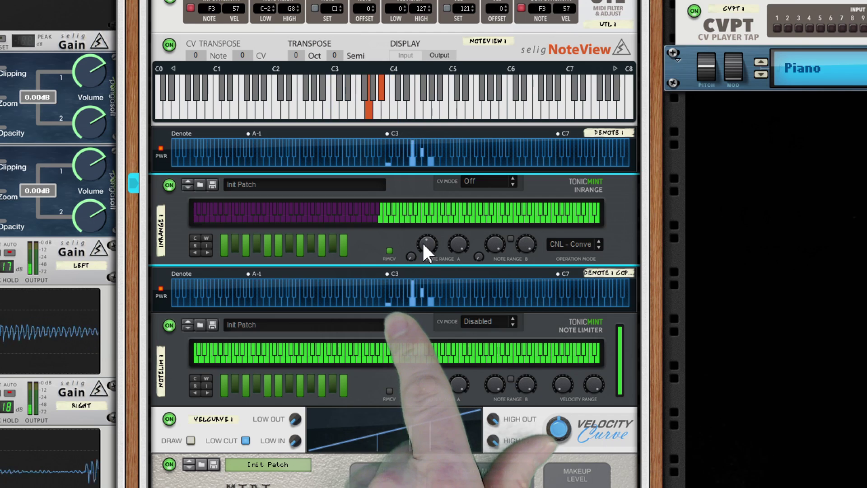
drag(422, 244, 420, 246)
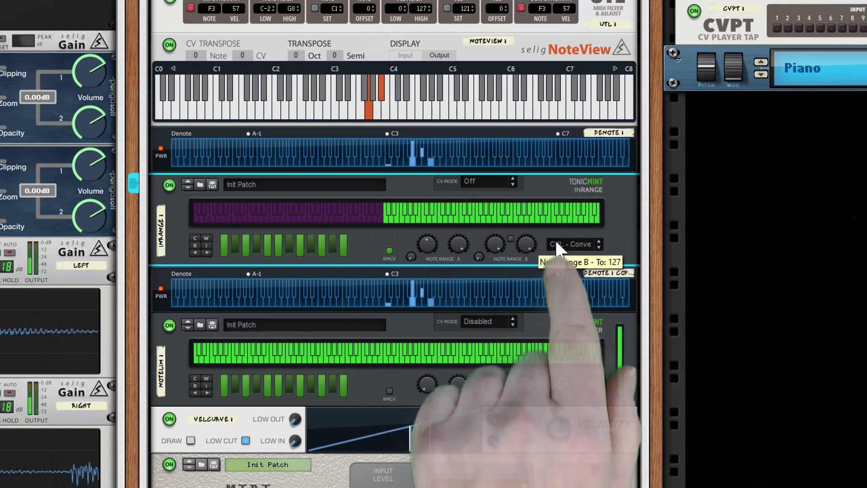
Step: Set InRange's operation mode to BLK - Block and bring Note Range A's lower limit back to its minimum
click(571, 244)
click(591, 250)
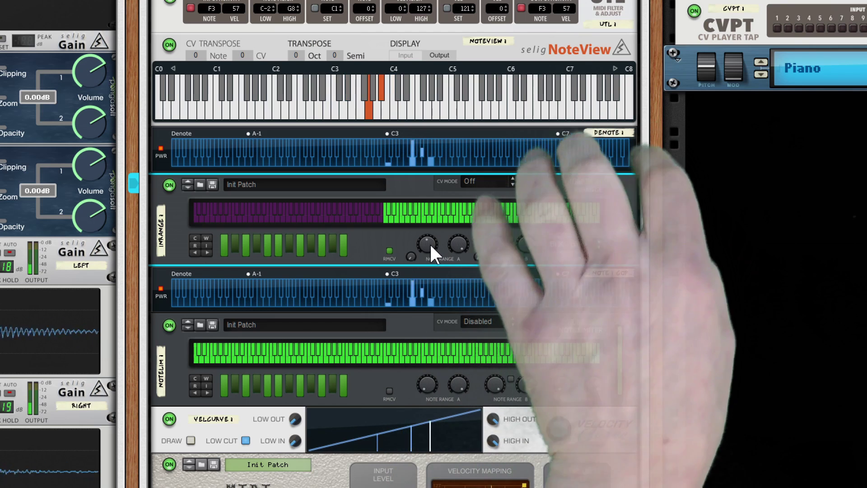
drag(430, 243, 452, 349)
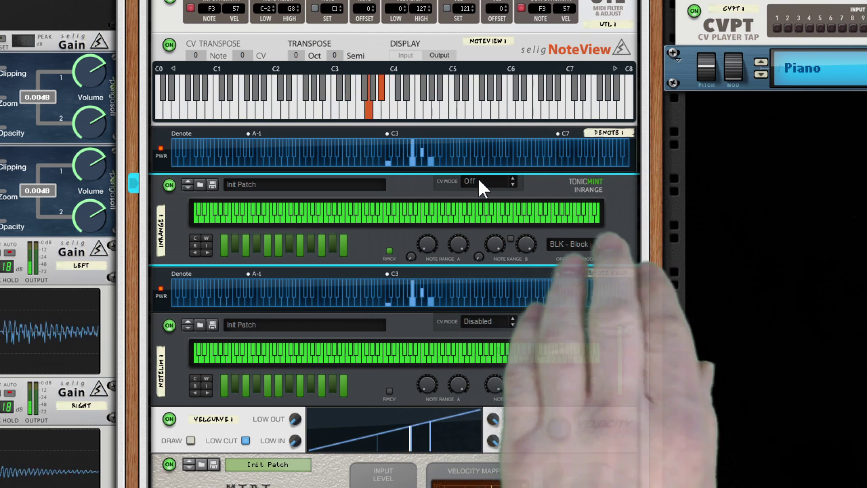
Step: Try InRange's CV mode On, and finally set it to Disabled
click(478, 179)
click(515, 206)
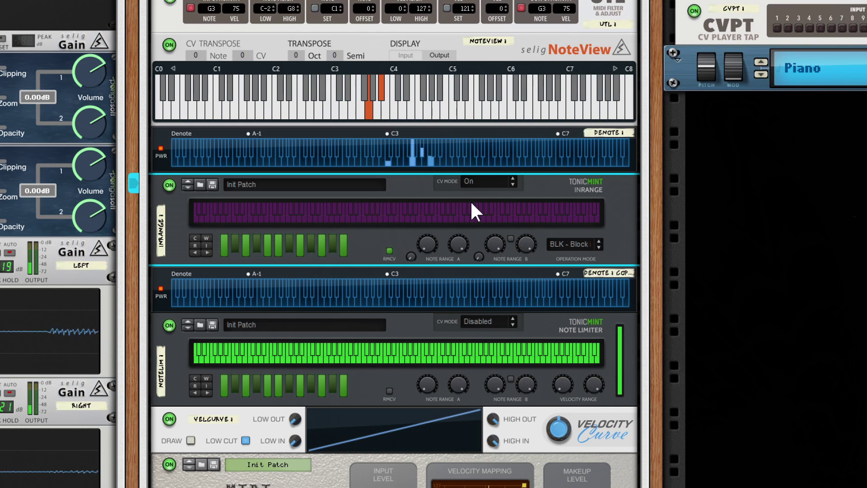
click(474, 182)
click(500, 188)
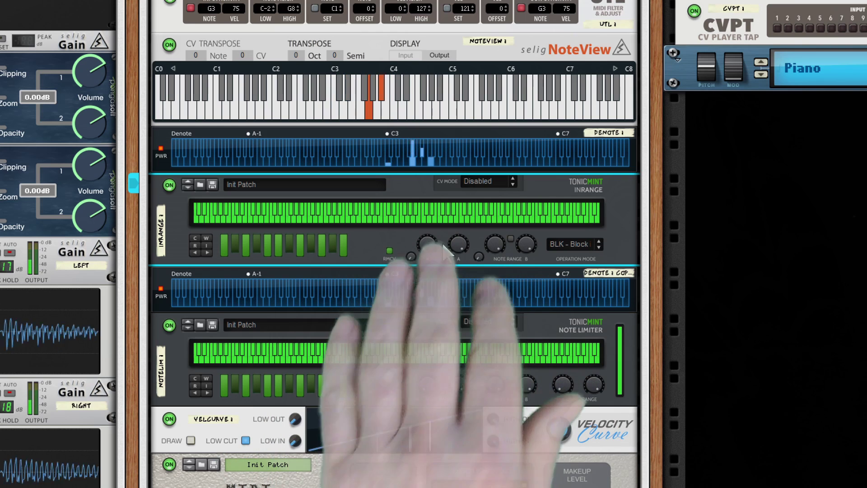
Step: Lower the velocities of steps 14 to 16 in the Sequences pattern
scroll(445, 248, down, 3)
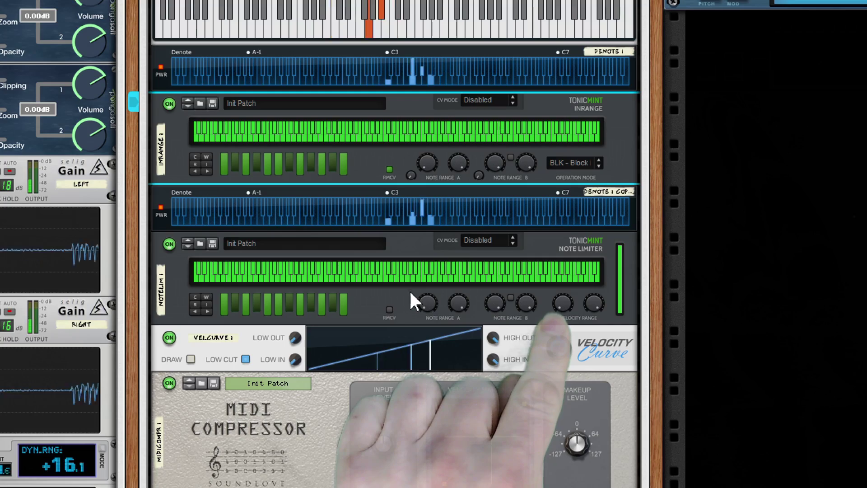
scroll(409, 291, up, 5)
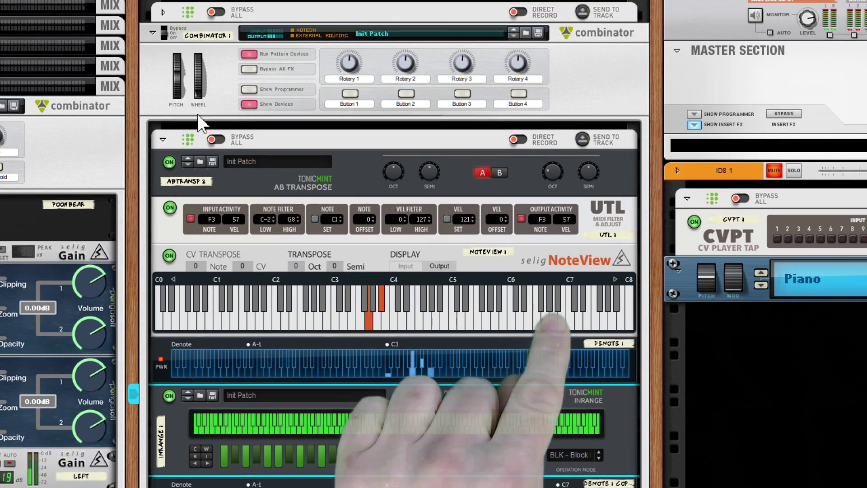
scroll(171, 63, up, 2)
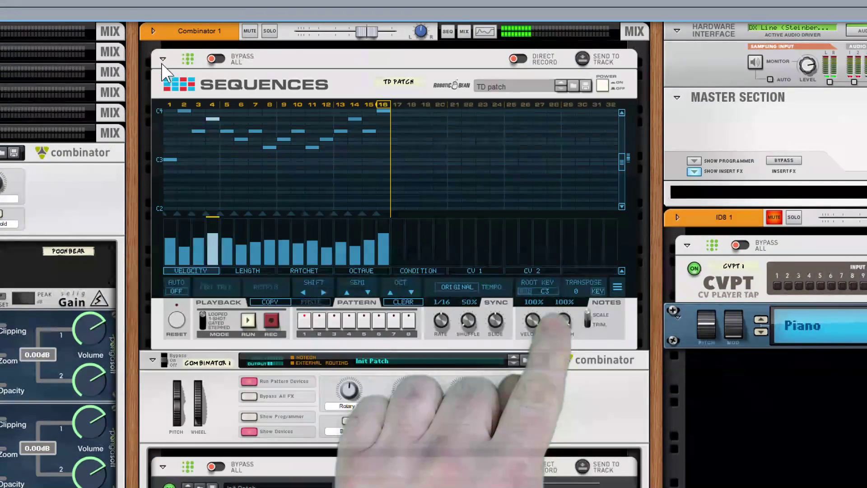
click(163, 60)
drag(356, 256, 383, 253)
scroll(402, 284, down, 10)
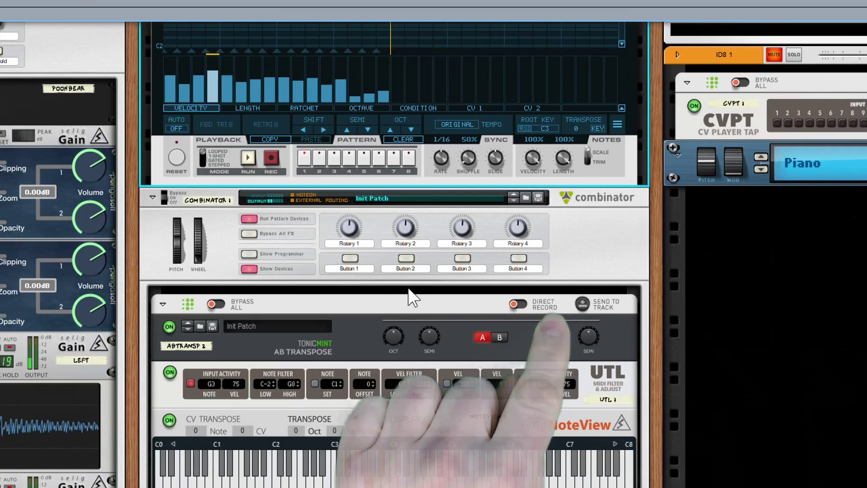
Step: Move the UTL device below the copied Denote, directly above the Note Limiter
scroll(408, 288, down, 3)
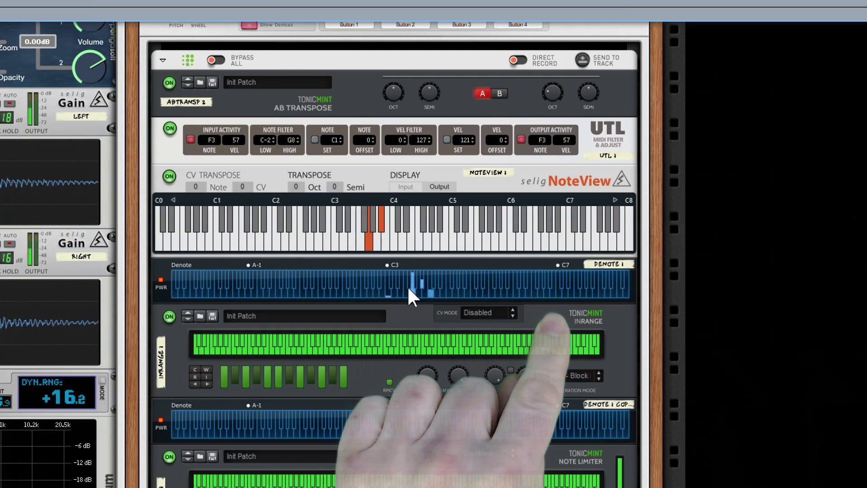
drag(608, 134, 618, 427)
scroll(618, 425, down, 3)
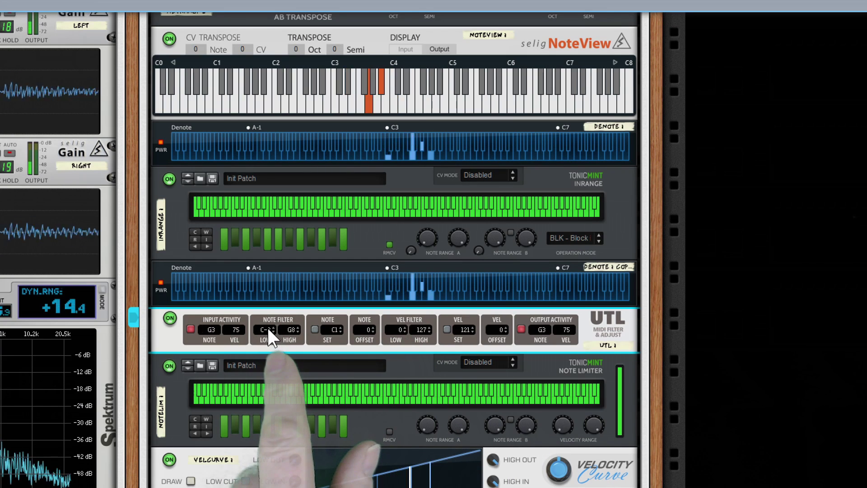
drag(267, 326, 431, 358)
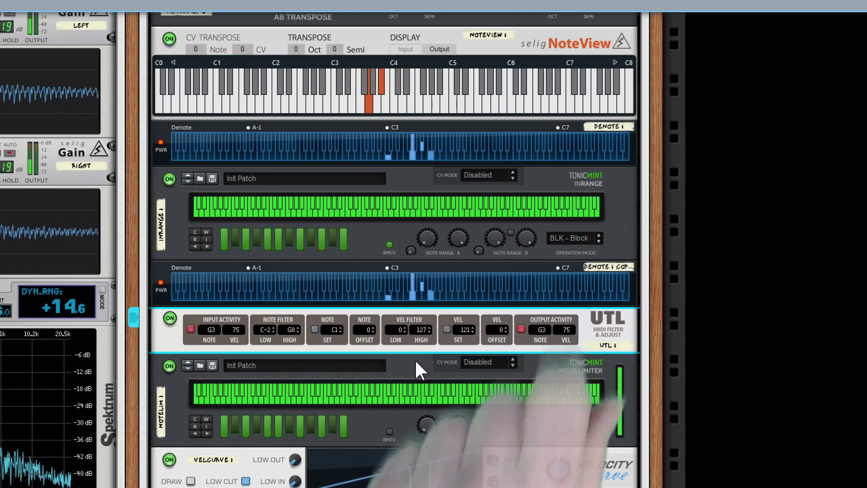
Step: Narrow the Note Limiter's velocity range to a small band starting at 46
scroll(416, 362, down, 3)
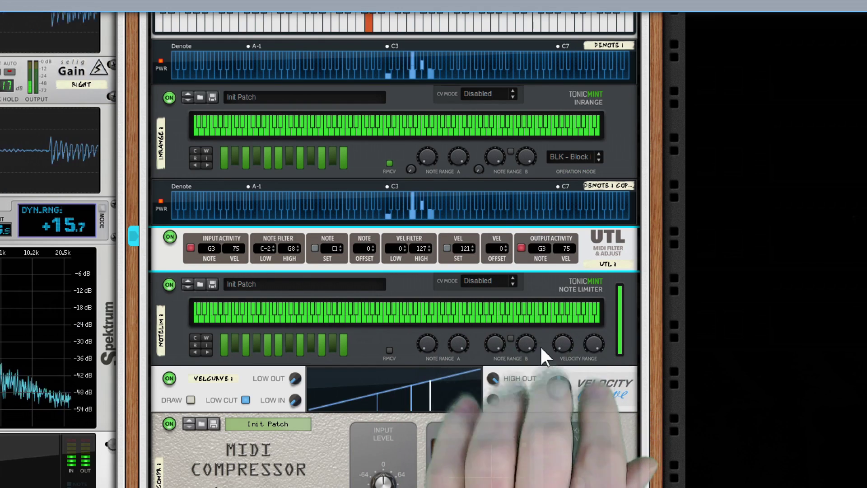
drag(562, 344, 566, 282)
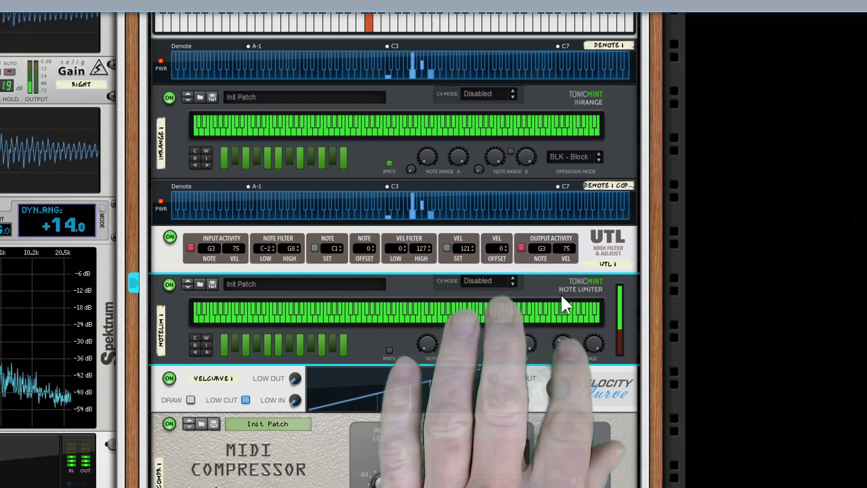
drag(589, 348, 611, 424)
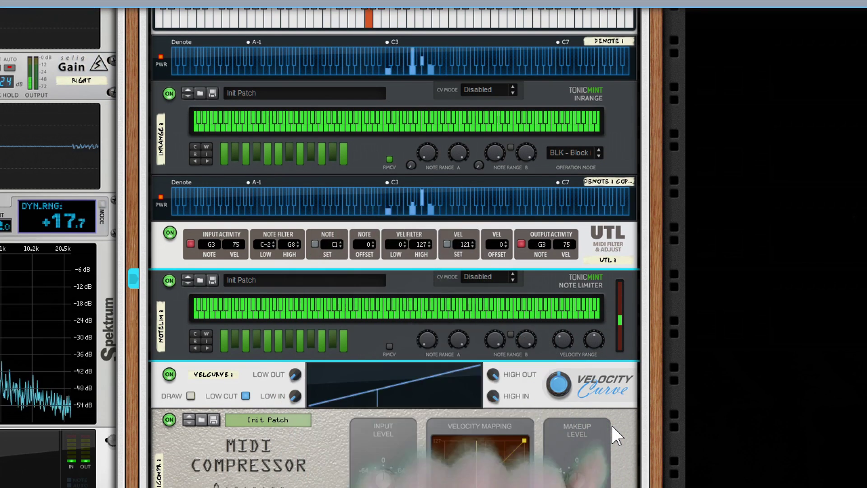
Step: Compare the Sequences step velocities with the Note Limiter's velocity band and restore its full velocity range
scroll(475, 281, up, 15)
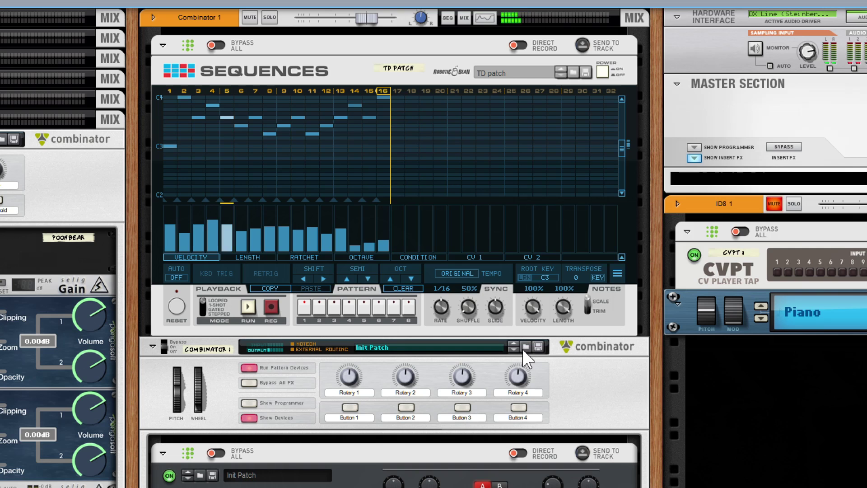
scroll(524, 352, down, 3)
scroll(524, 359, down, 15)
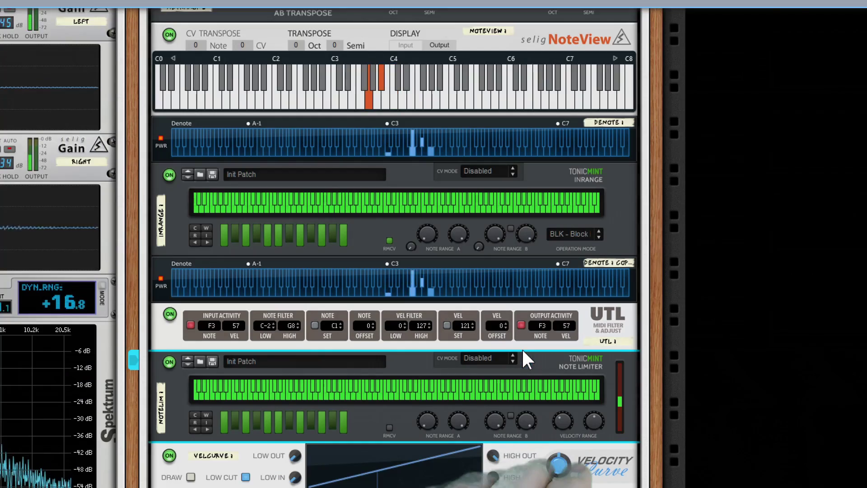
scroll(524, 358, down, 3)
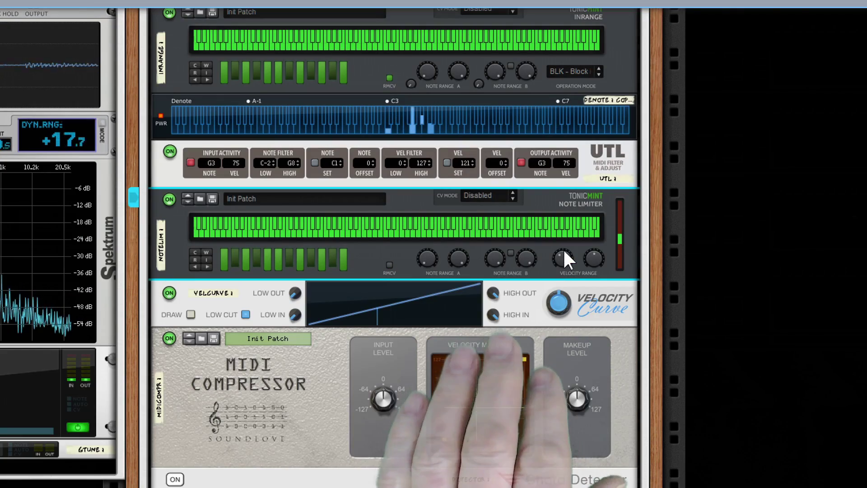
scroll(565, 255, up, 3)
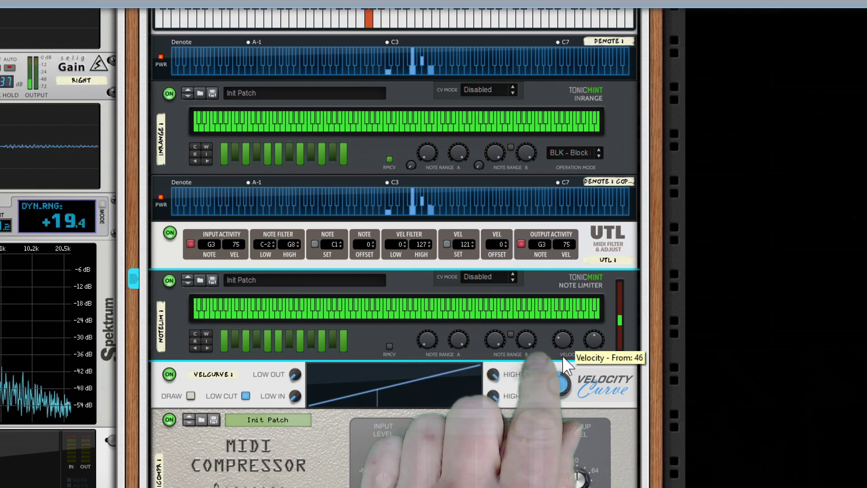
scroll(596, 434, down, 1)
scroll(592, 428, down, 1)
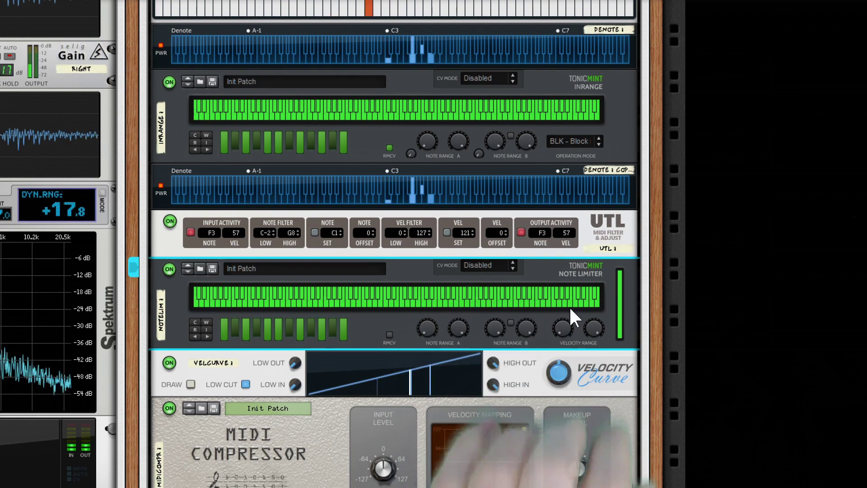
Step: Raise Velocity Curve's Low Out to 127 and bring it back down to its minimum
scroll(569, 313, down, 5)
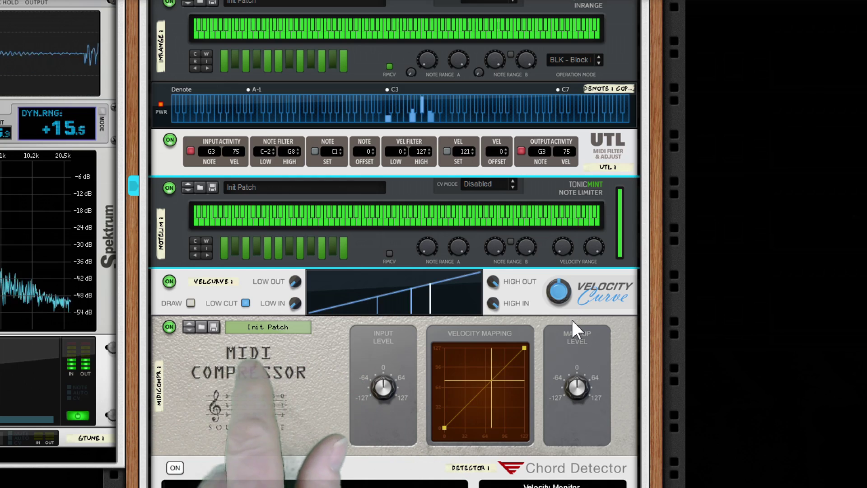
scroll(571, 319, up, 10)
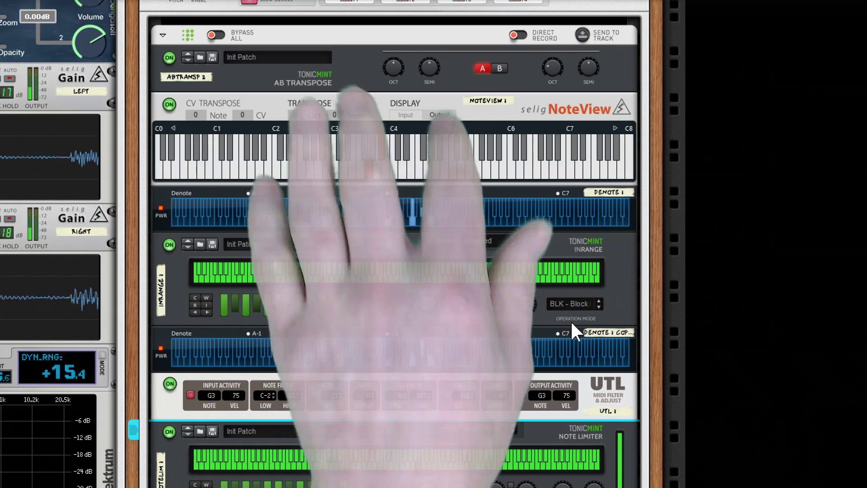
scroll(571, 321, down, 10)
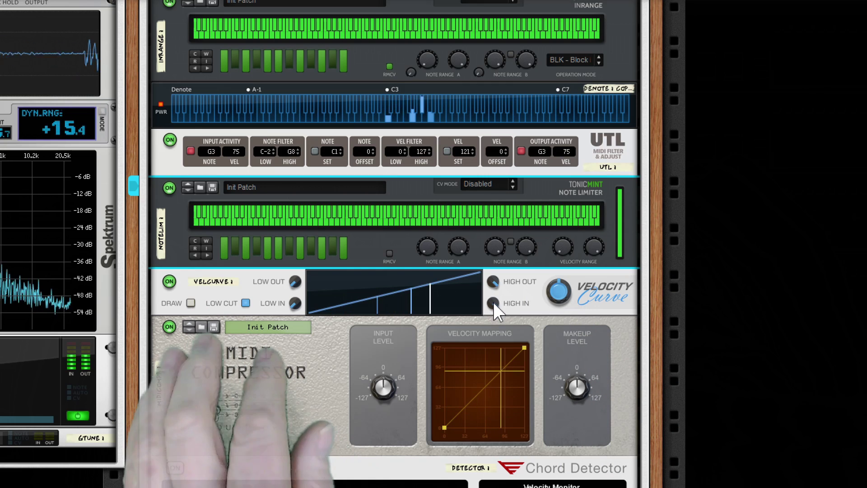
mouse_move(493, 302)
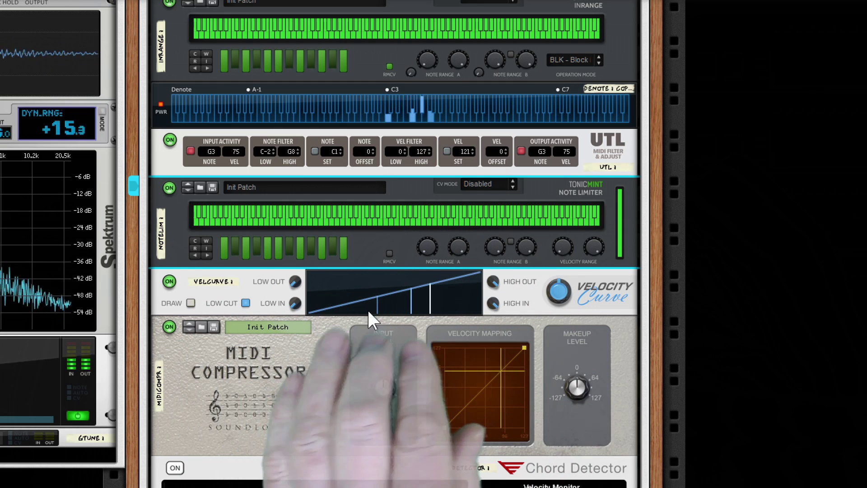
drag(295, 281, 309, 244)
drag(308, 190, 341, 73)
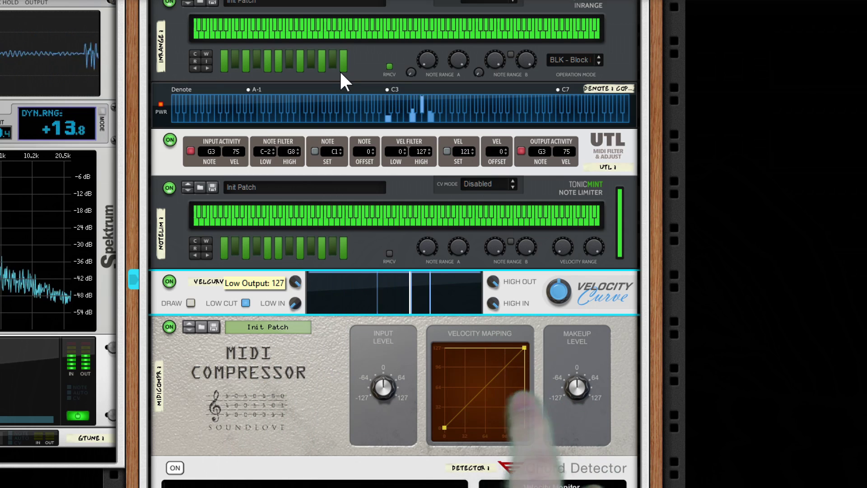
drag(340, 69, 326, 326)
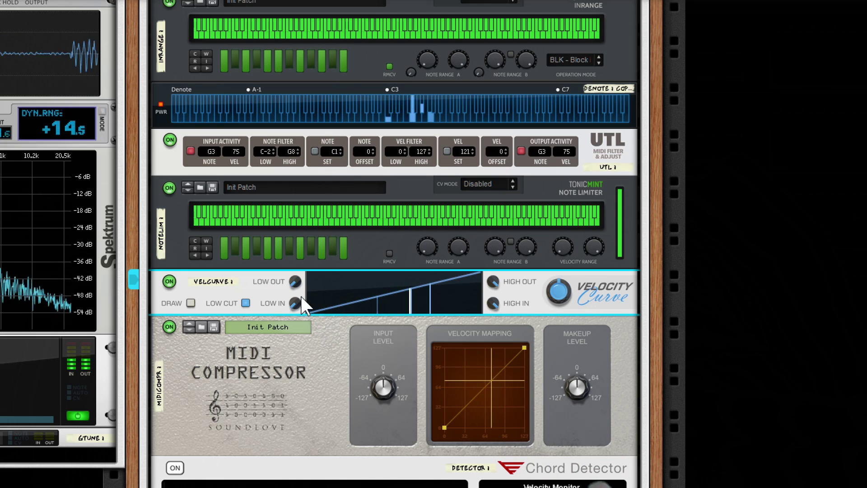
Step: Raise Velocity Curve's Low In to about halfway, compare Low Cut on and off, and leave Low Cut off
drag(296, 299, 307, 216)
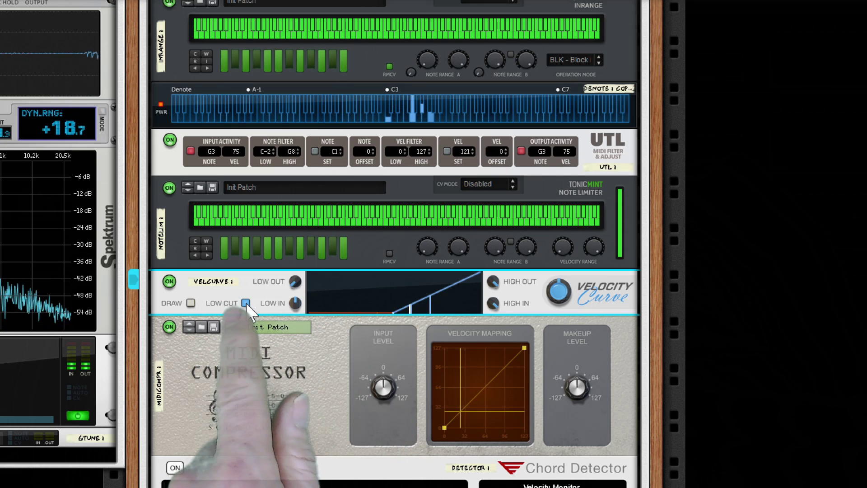
click(246, 303)
click(246, 304)
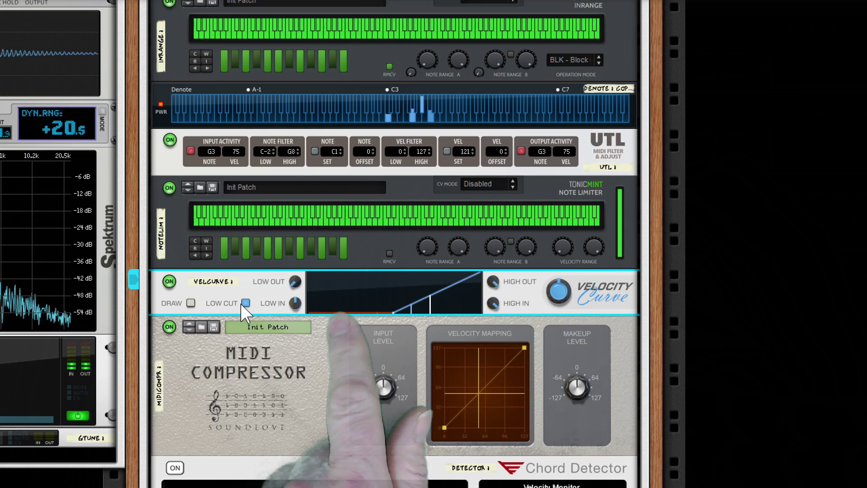
click(246, 303)
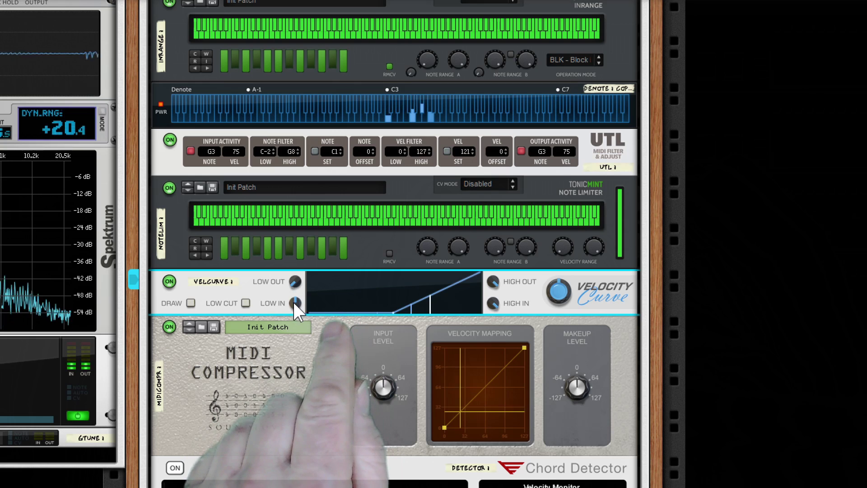
Step: Return Velocity Curve's Low In to its minimum and try bowing the curve upward before straightening it
drag(294, 301, 294, 321)
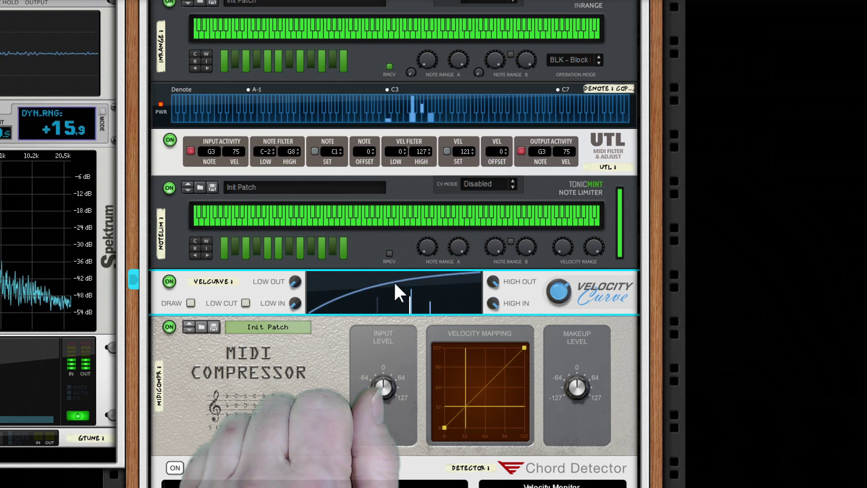
drag(399, 283, 405, 294)
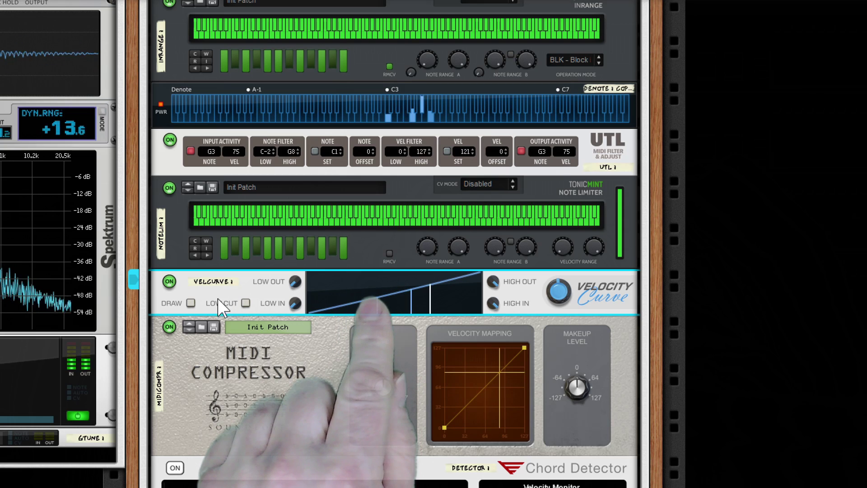
Step: Enable Velocity Curve's Draw mode, draw a dome-shaped curve that falls off at high velocities, and lower High Out
click(190, 303)
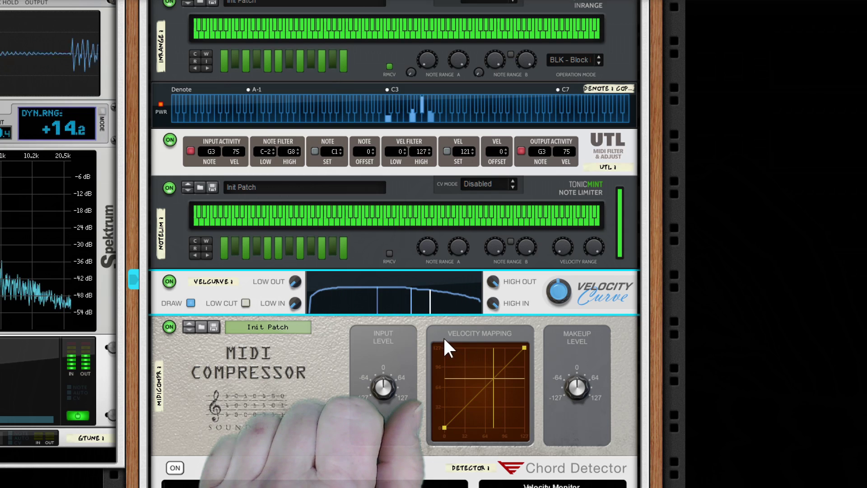
drag(498, 283, 498, 301)
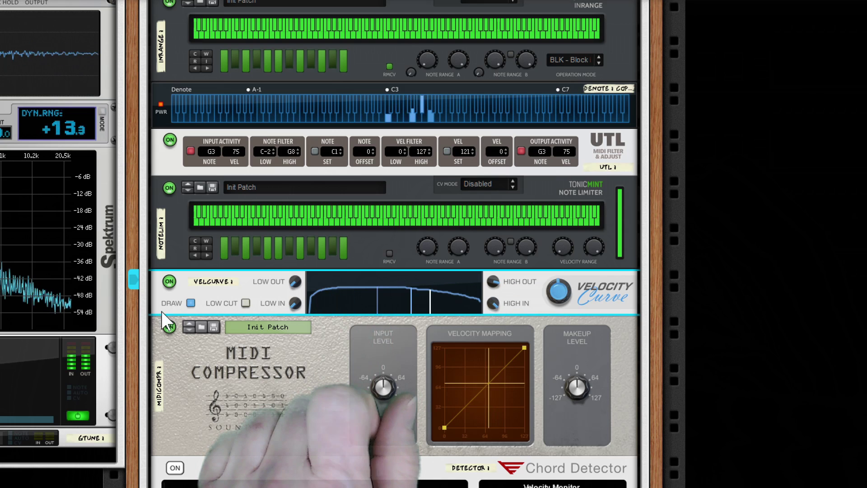
Step: Turn off Velocity Curve's Draw mode, then try raising MIDI Compressor's low mapping point to about halfway and return it to the minimum
click(190, 303)
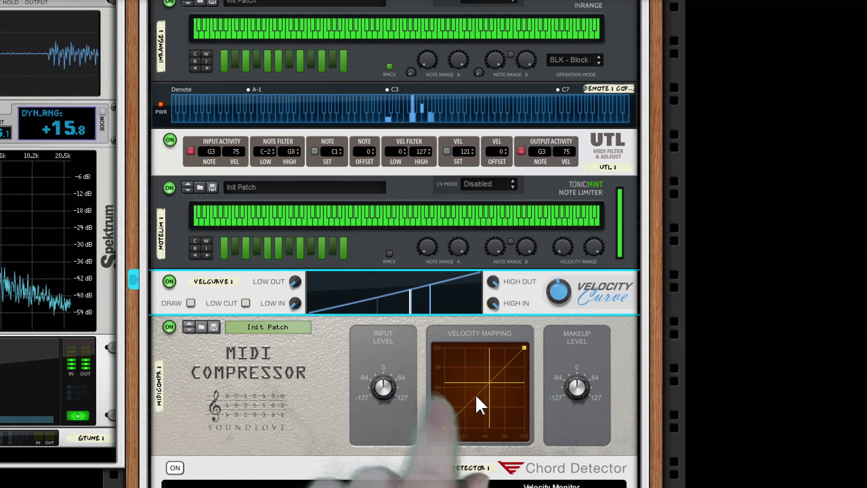
drag(444, 427, 445, 392)
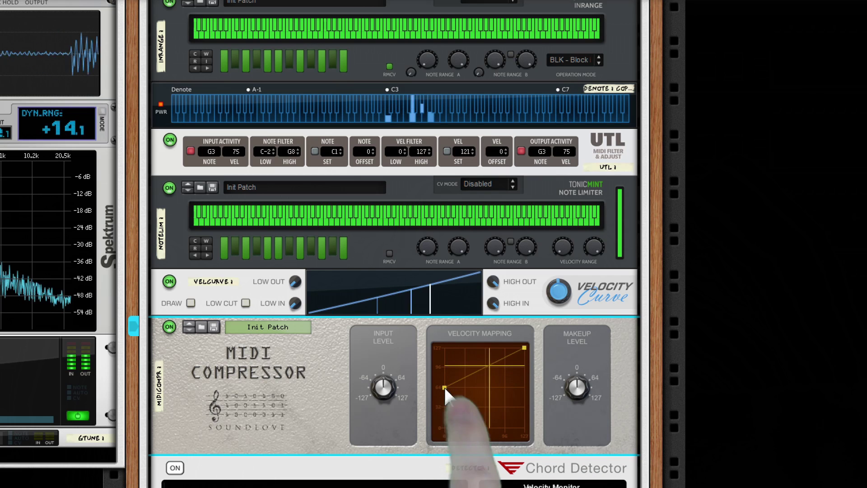
drag(444, 389, 441, 427)
scroll(440, 427, down, 1)
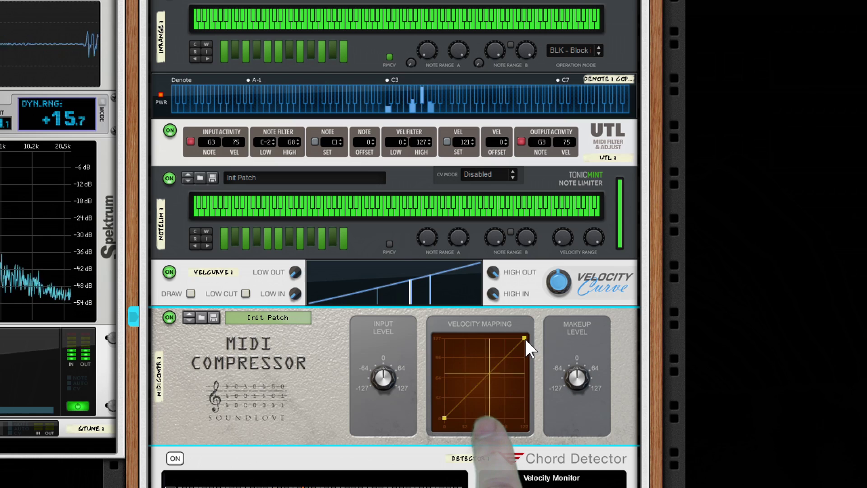
Step: Try flattening MIDI Compressor's velocity mapping by lowering the high point and raising the low point, and restore the straight diagonal
drag(524, 337, 524, 388)
drag(443, 418, 444, 391)
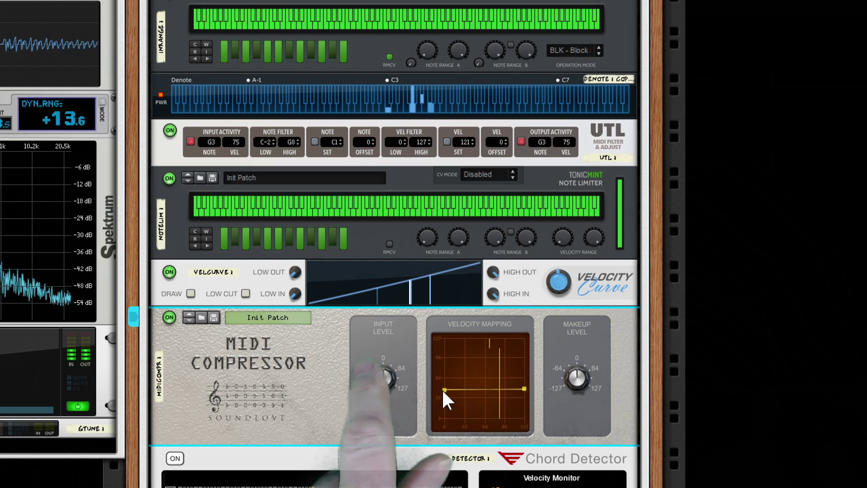
drag(443, 390, 442, 429)
scroll(441, 429, down, 1)
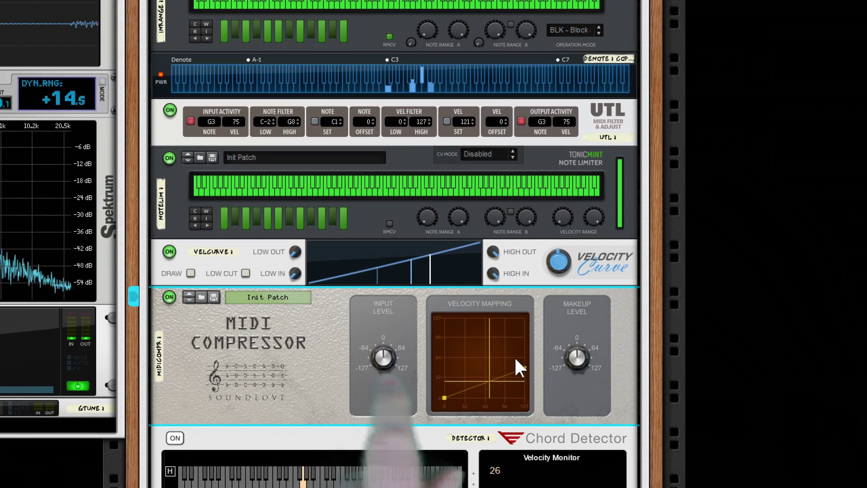
drag(524, 368, 526, 298)
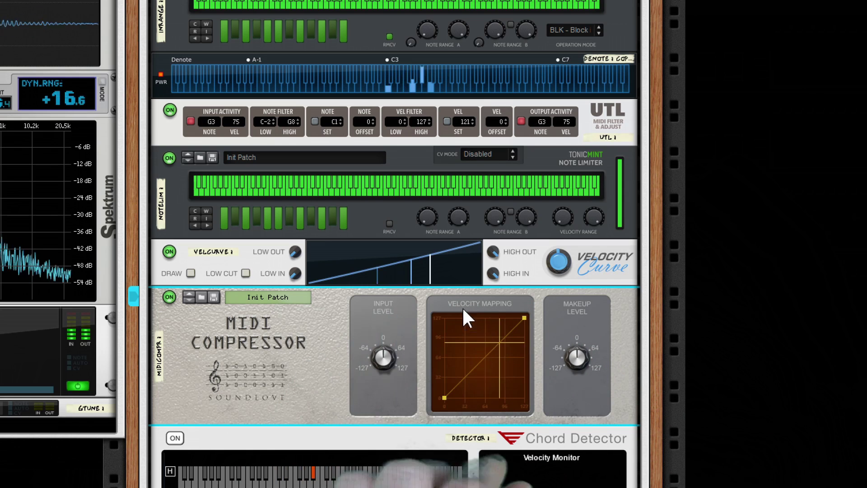
Step: Examine the rear-panel connections of MIDI Compressor and the neighbouring Player devices, and return to the front of the rack
scroll(465, 310, down, 3)
scroll(467, 314, down, 3)
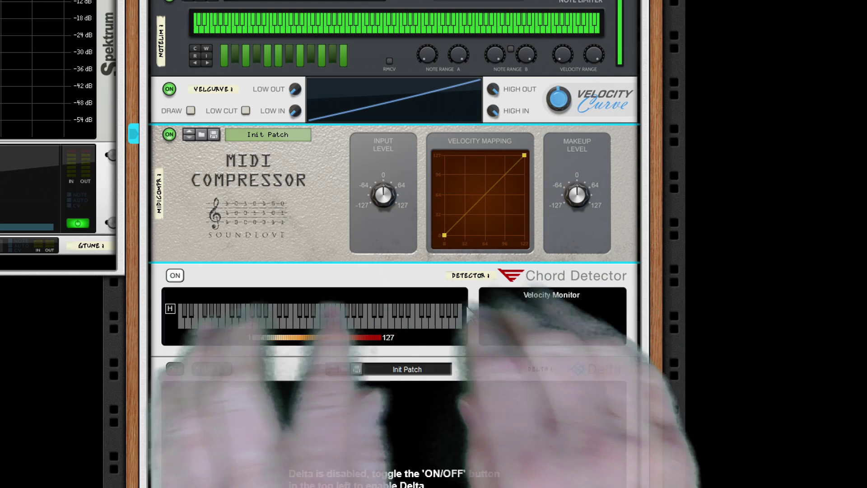
key(Tab)
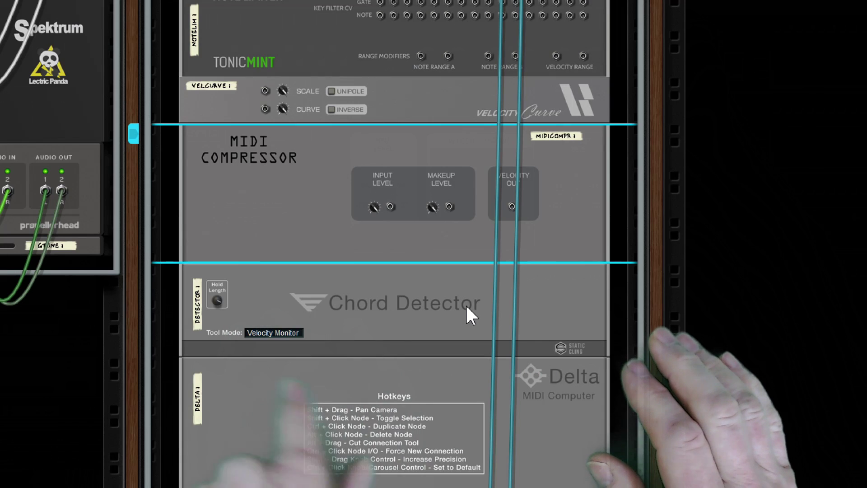
key(Tab)
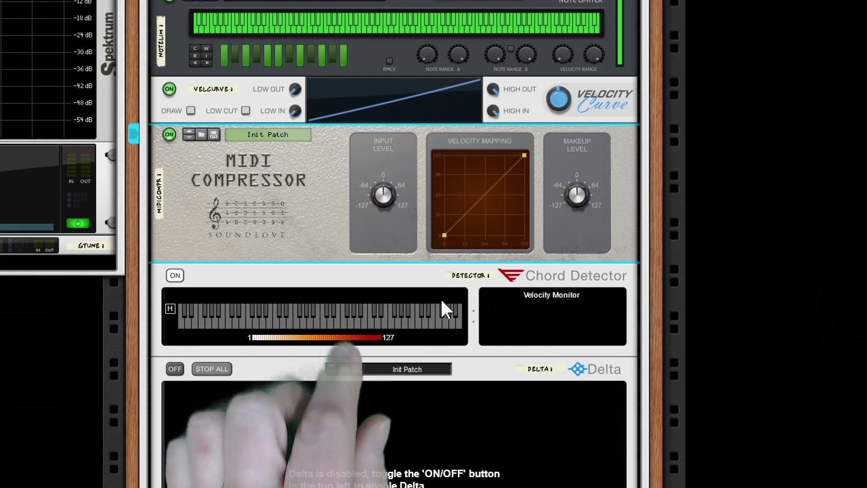
Step: Move the UTL device below MIDI Compressor, directly above Chord Detector
scroll(442, 300, up, 4)
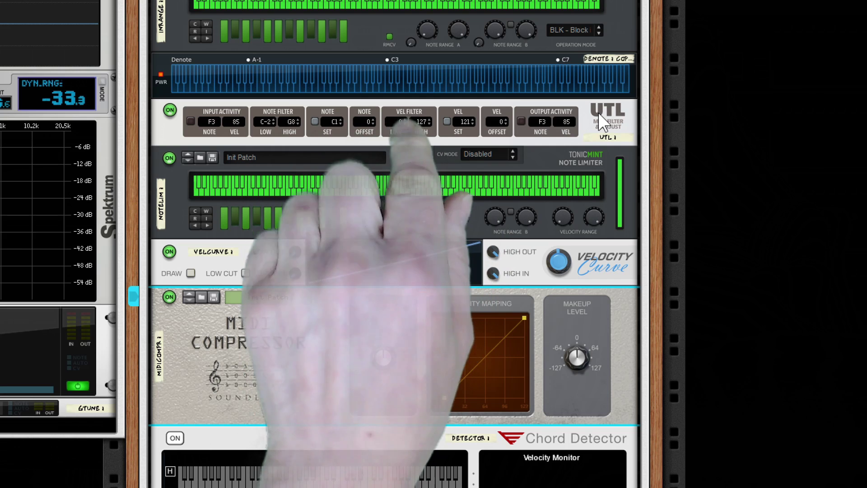
drag(603, 121, 601, 407)
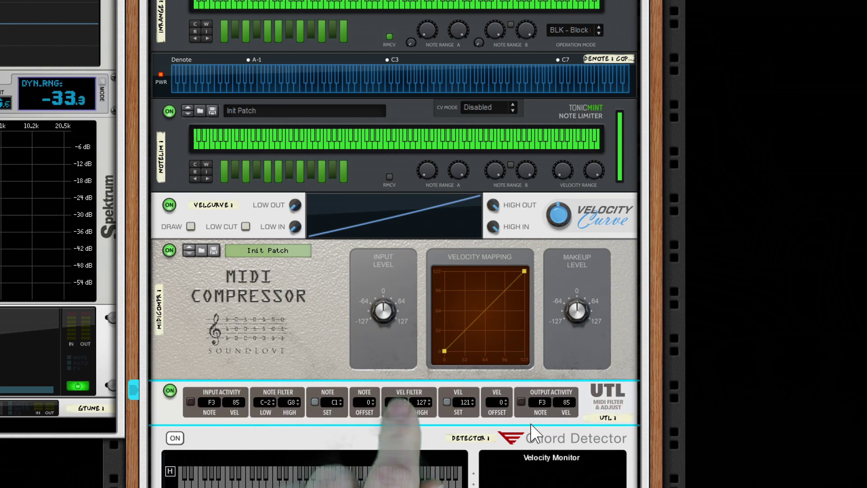
scroll(607, 407, down, 3)
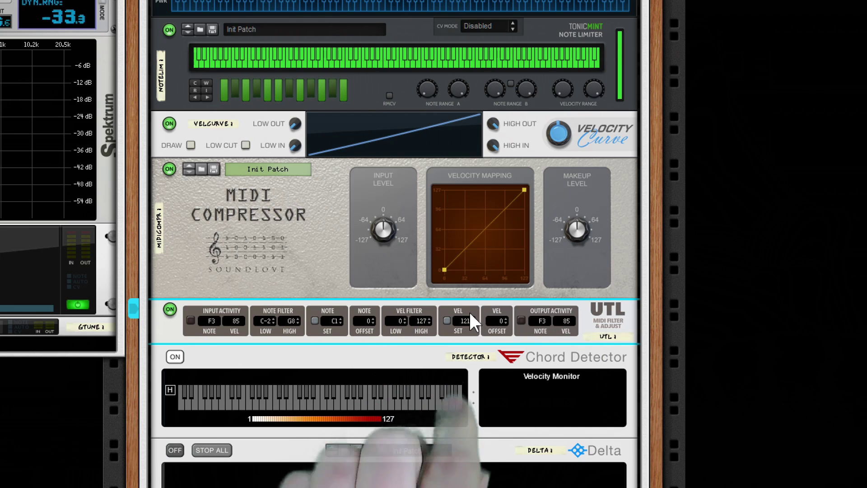
Step: Enable UTL's fixed velocity, raise the set value to 127, and disable the fixed velocity again
click(447, 321)
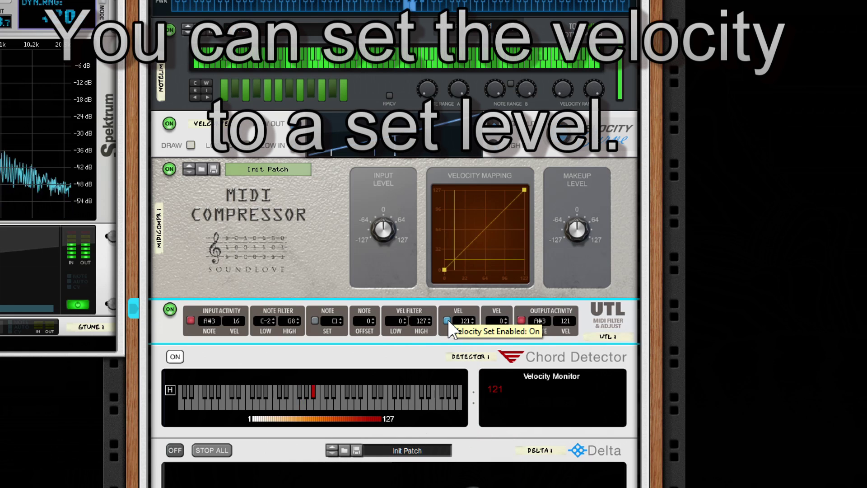
drag(466, 322, 465, 308)
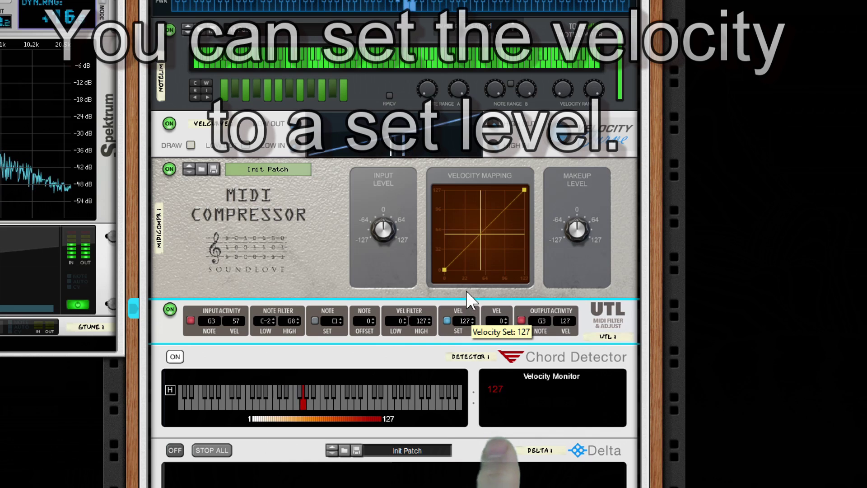
click(447, 322)
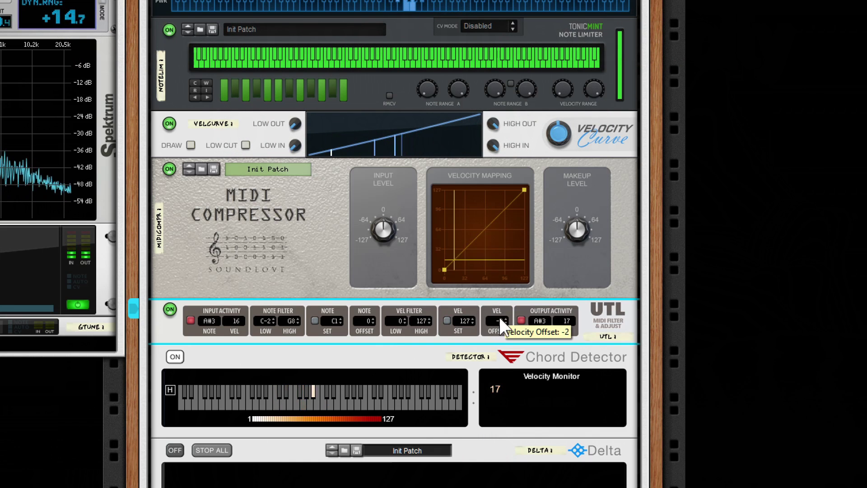
Step: Try UTL's velocity offset and return it to 0, then switch its Note Set at C1 on and off
drag(504, 381, 501, 305)
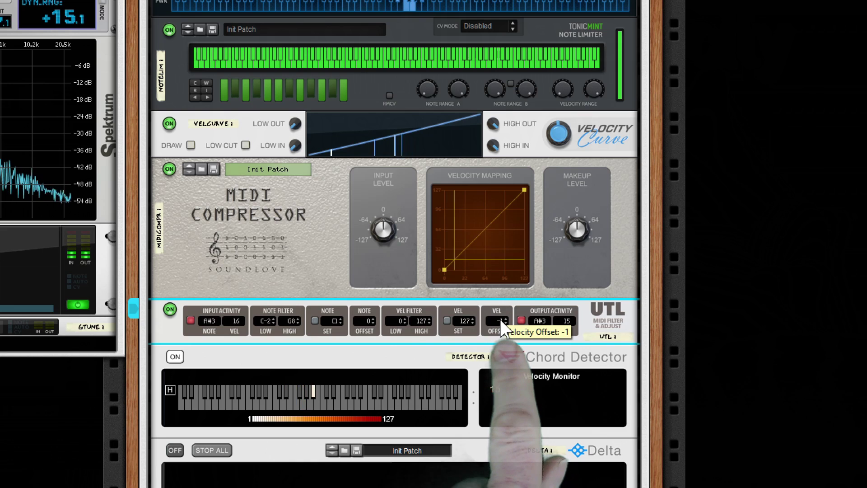
click(501, 319)
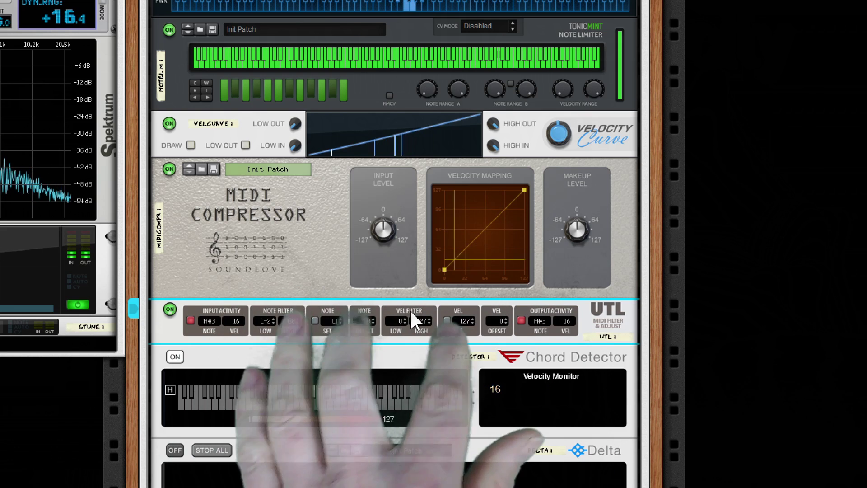
click(315, 321)
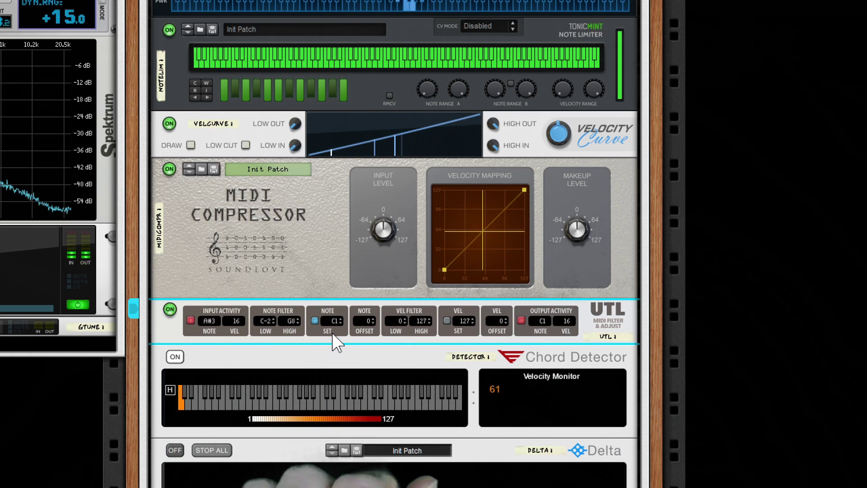
click(315, 320)
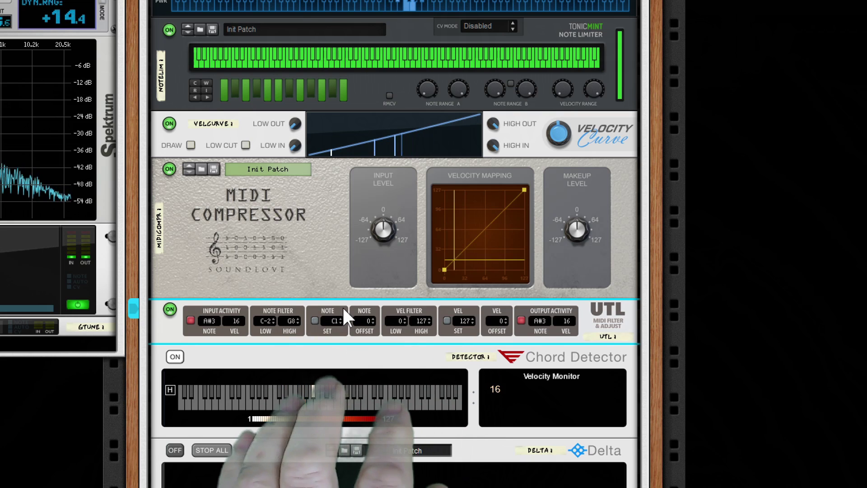
Step: Block the notes from just above C3 to around C7 in the first Denote device, and unblock that range again
scroll(342, 312, down, 5)
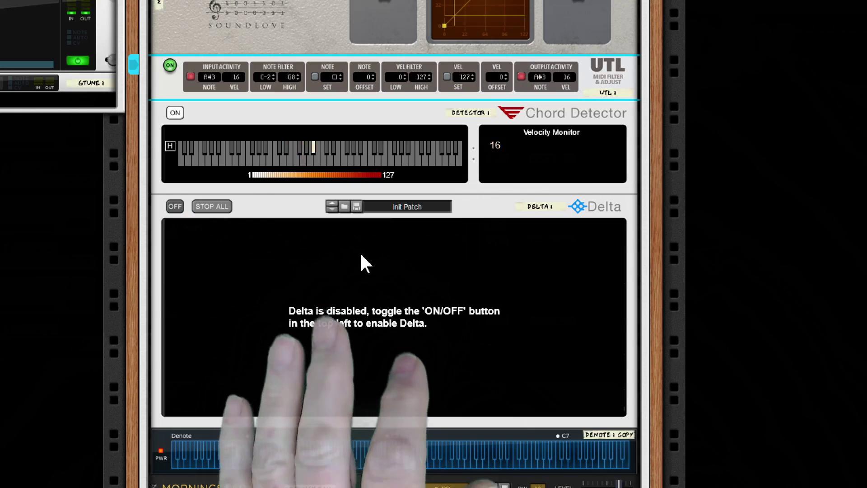
scroll(362, 262, up, 8)
scroll(362, 256, up, 4)
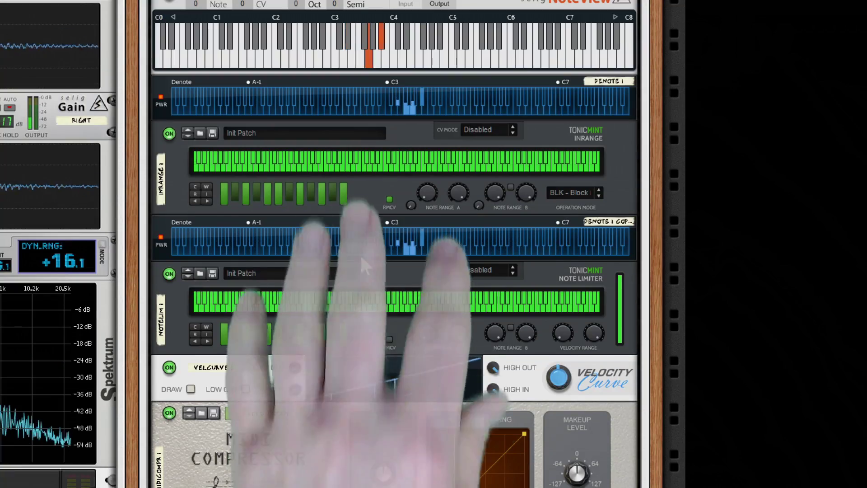
scroll(465, 260, up, 4)
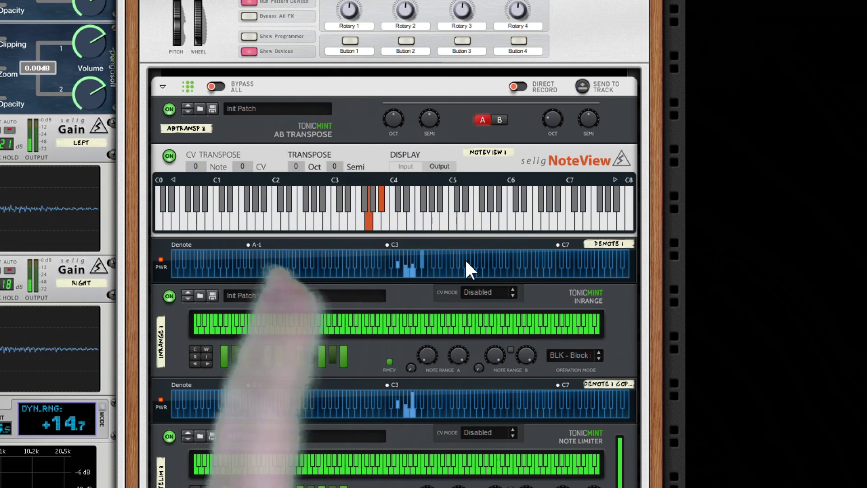
drag(404, 271, 561, 272)
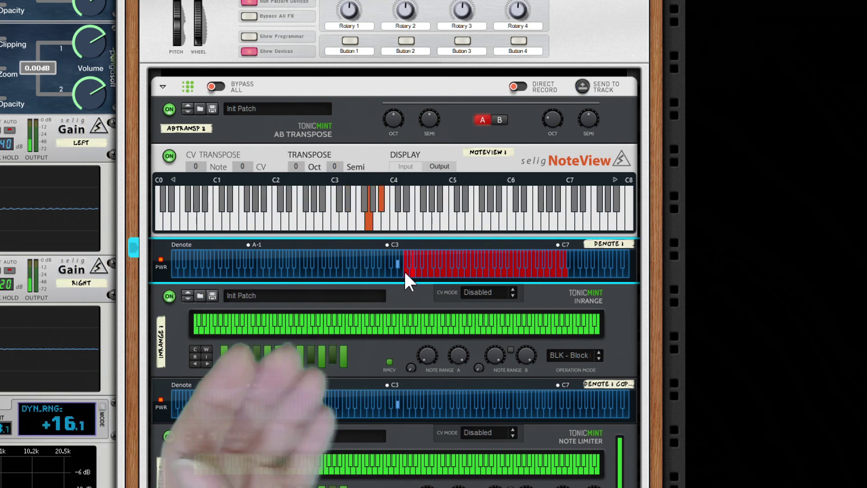
drag(408, 270, 571, 275)
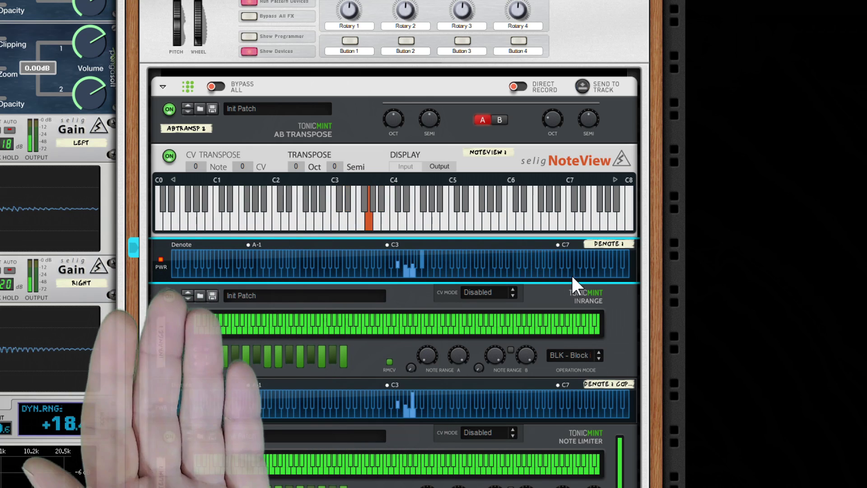
Step: Review InRange's operation modes, including CNL, and keep BLK - Block if out of range or key
click(561, 355)
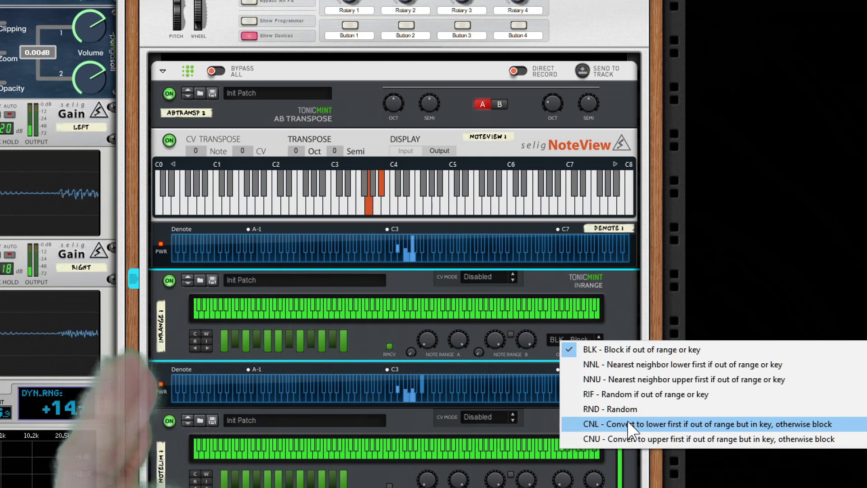
click(637, 425)
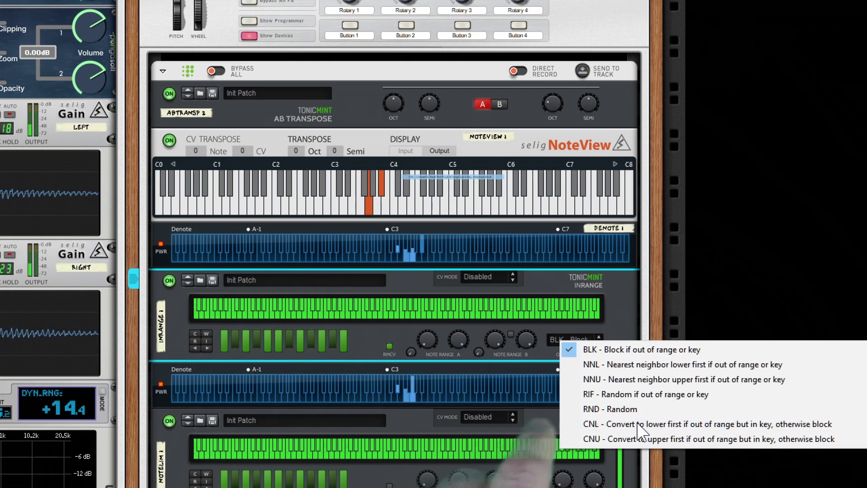
click(582, 351)
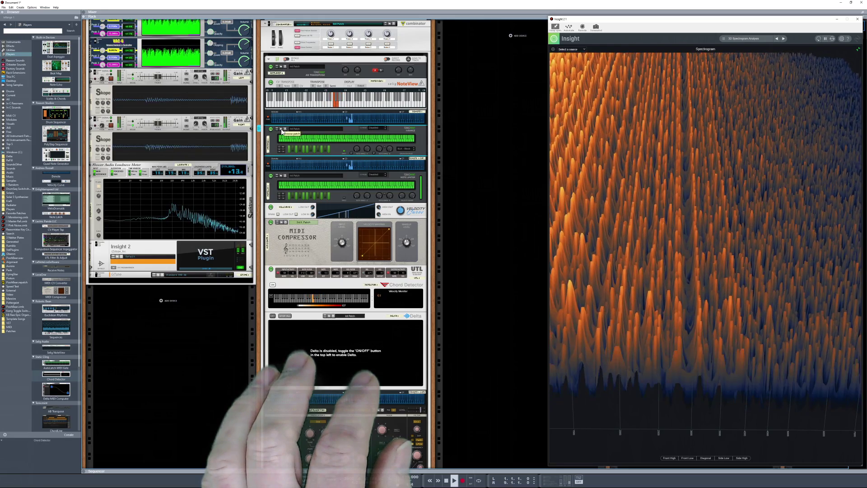
Step: Browse InRange's patches through Scales, 02 diatonic modes and 02 incremental to the modes in C
click(282, 131)
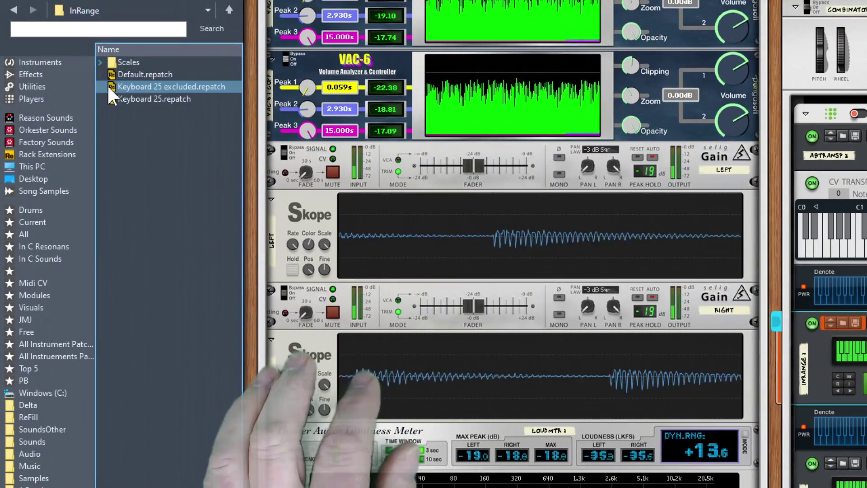
click(102, 62)
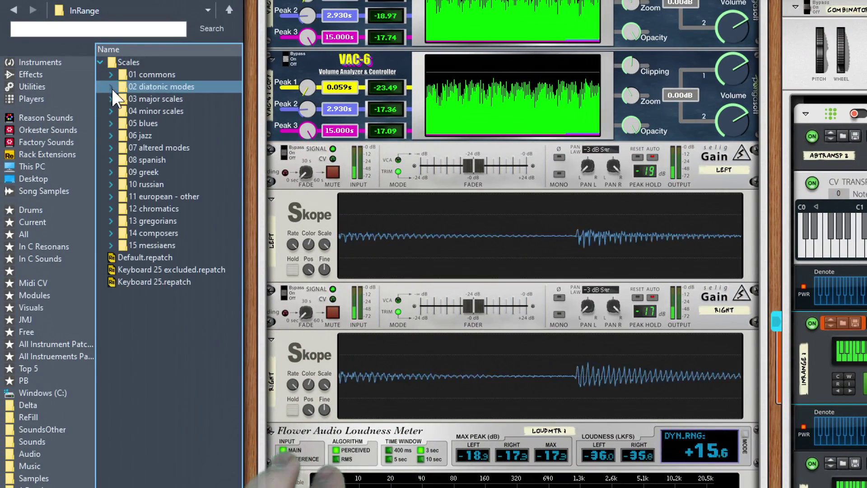
click(110, 86)
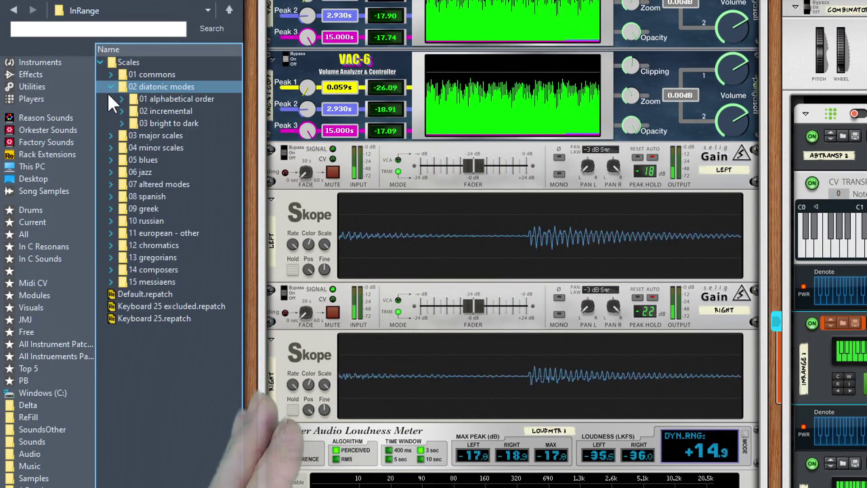
click(122, 111)
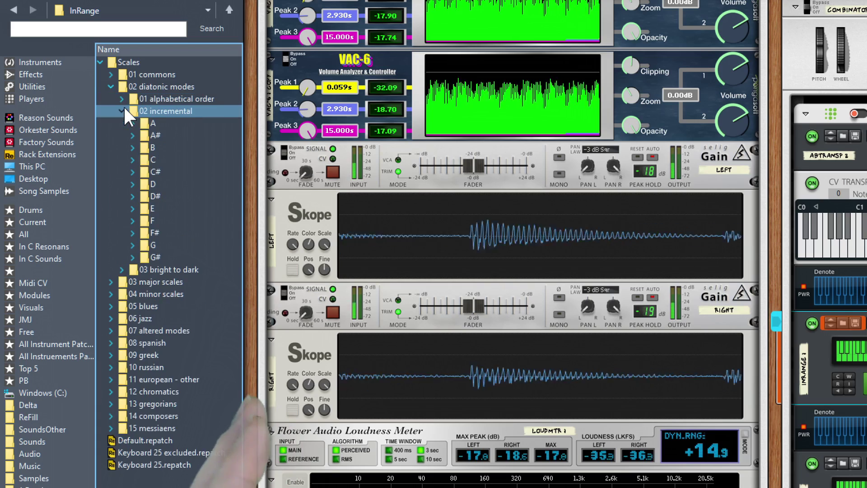
click(132, 160)
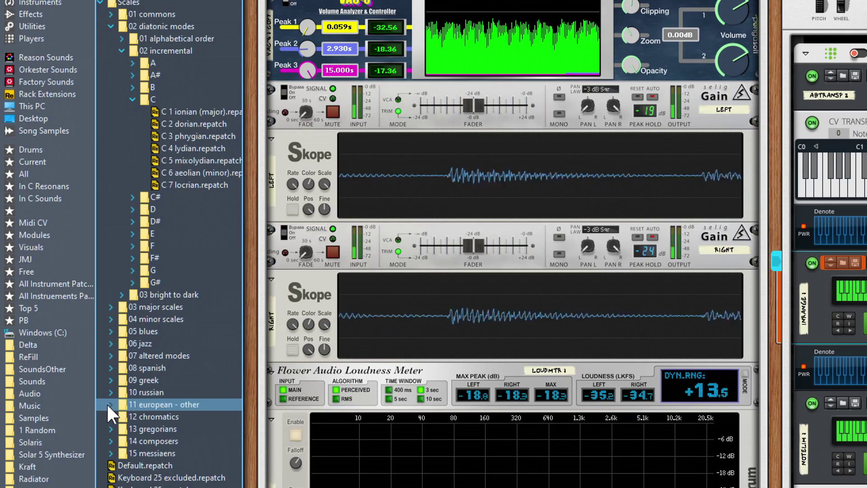
Step: Browse InRange's 11 european - other scale folder and look through the patches in C
click(108, 404)
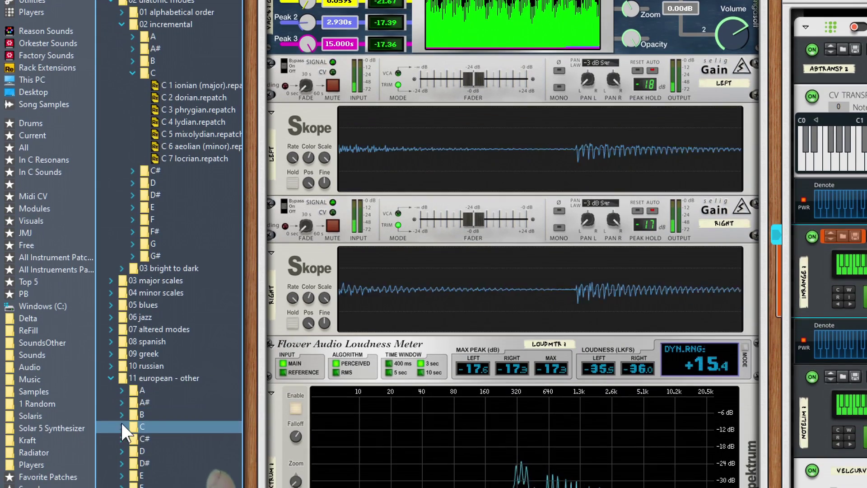
click(121, 426)
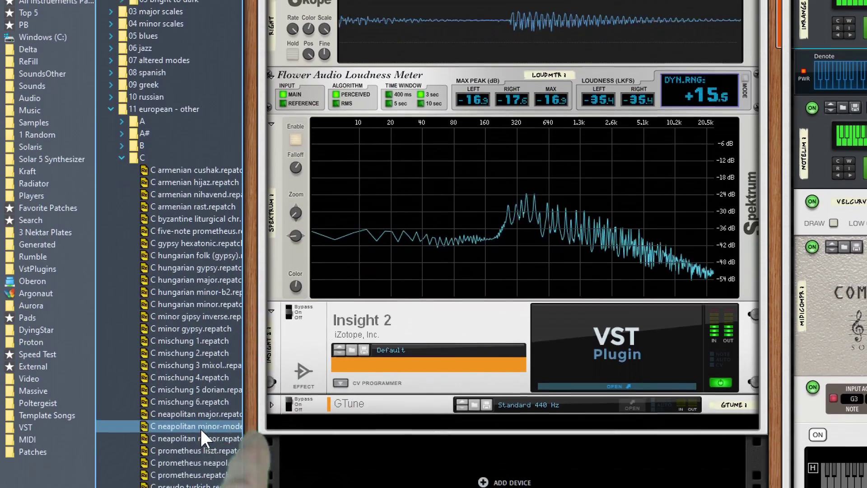
click(205, 432)
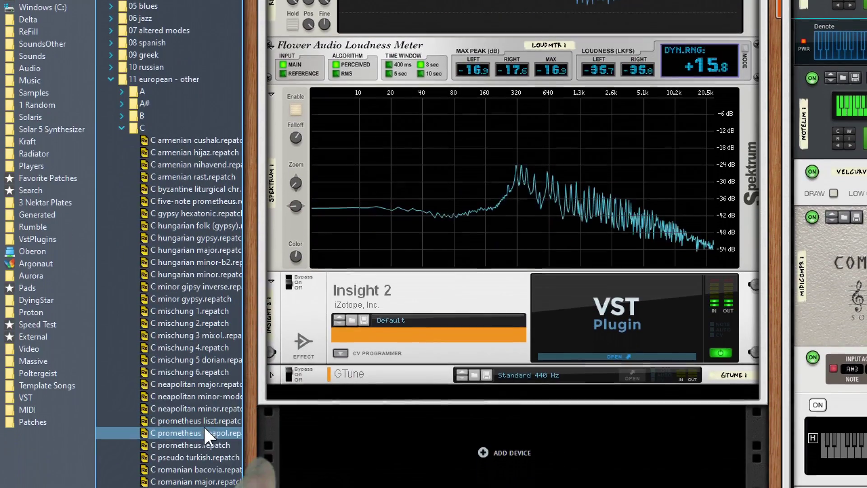
Step: Try the C gypsy hexatonic patch in InRange, and undo loading it
click(188, 246)
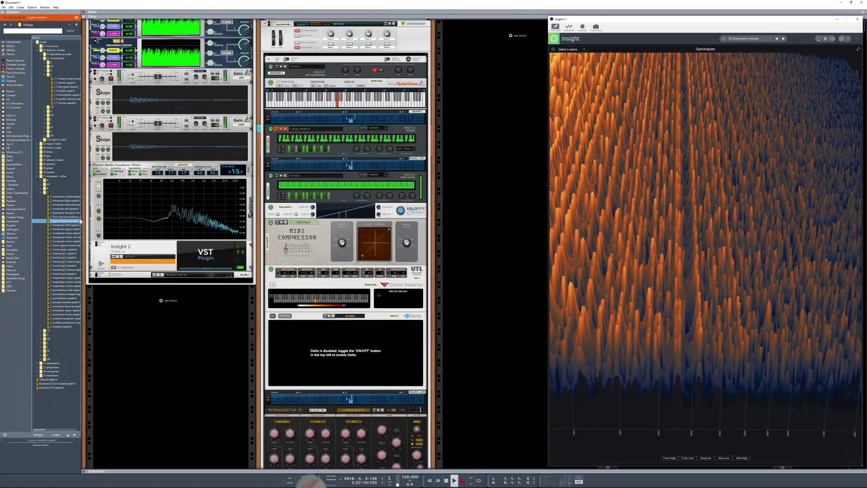
click(330, 147)
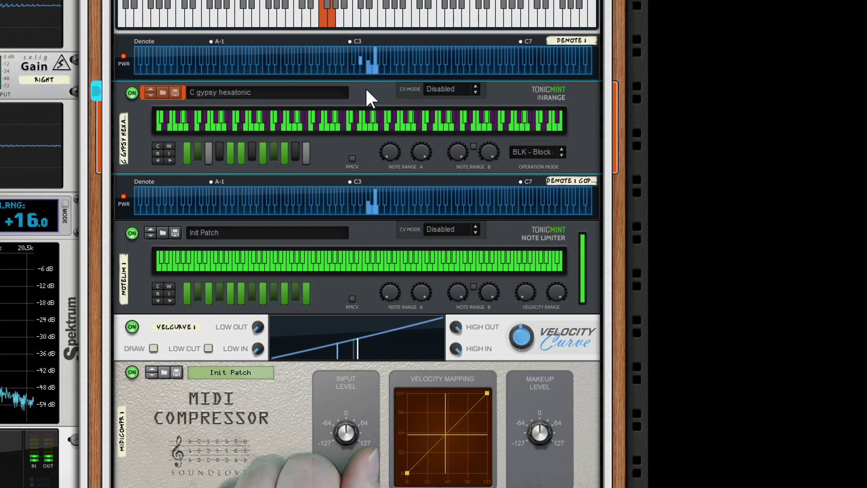
key(ctrl+z)
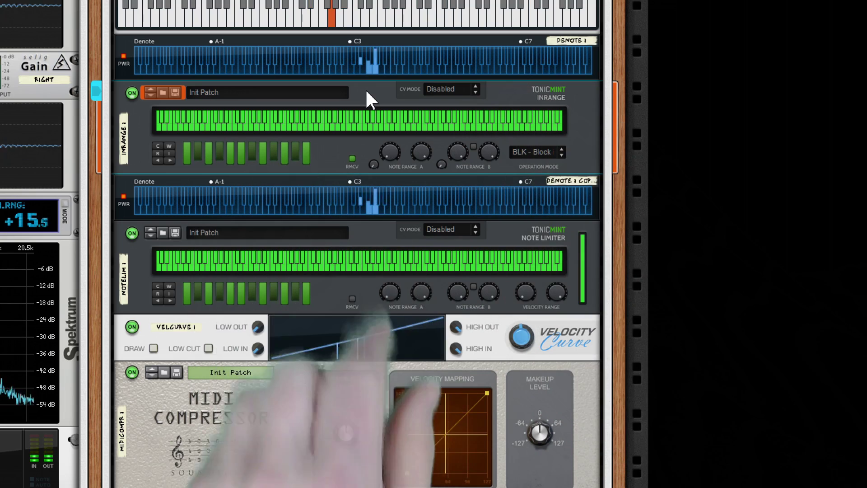
Step: Turn on the Delta device to try its node patch on the incoming notes, and turn it off again
scroll(379, 179, down, 3)
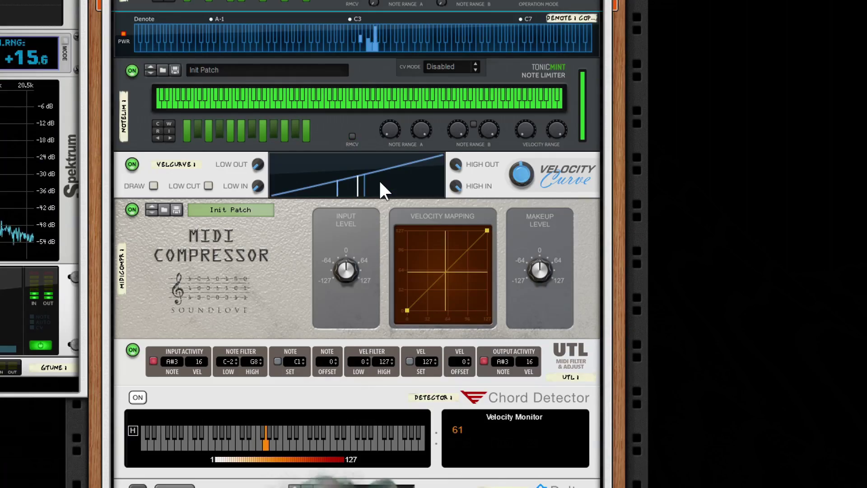
scroll(378, 179, down, 7)
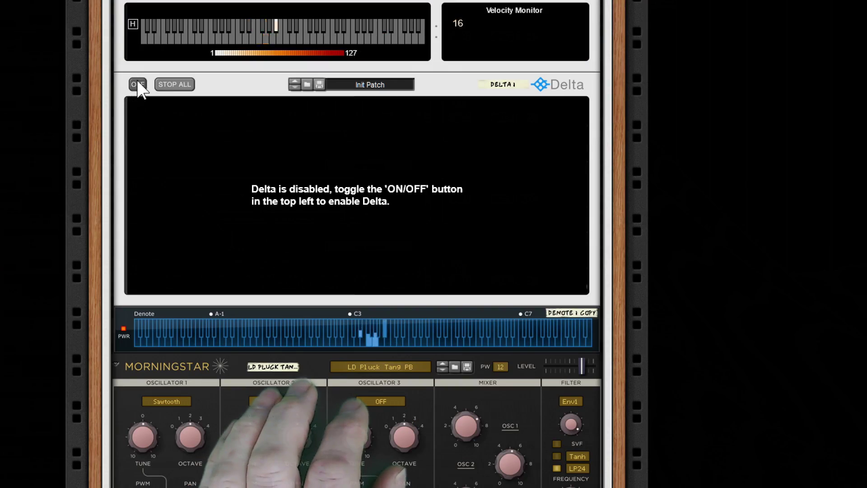
click(138, 85)
scroll(389, 213, up, 2)
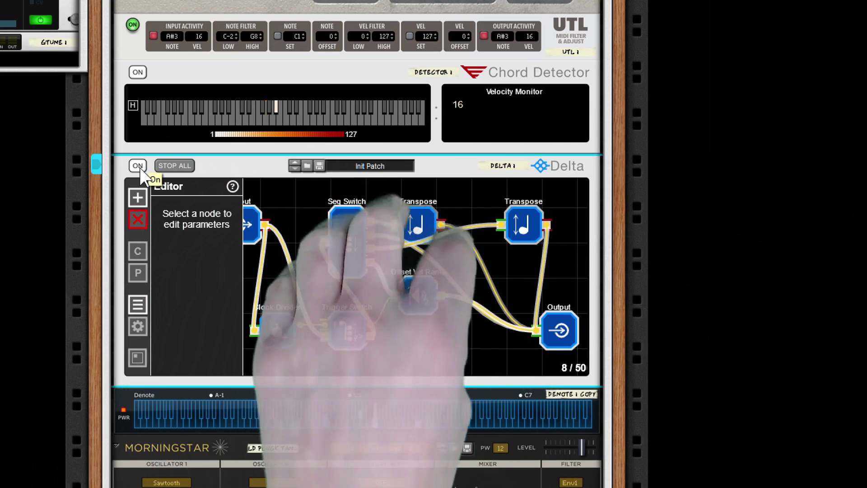
click(139, 167)
Step: Block a wide range of notes above C3 in the first Denote device, and unblock the same range
scroll(306, 294, up, 10)
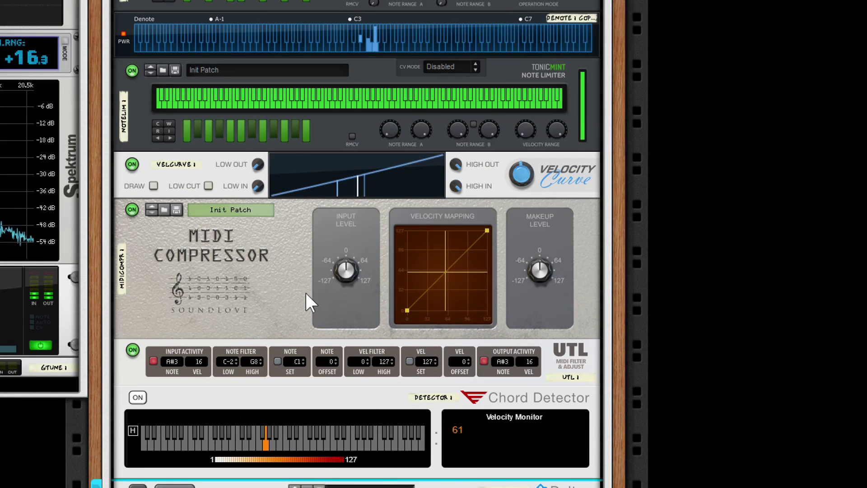
scroll(305, 291, up, 5)
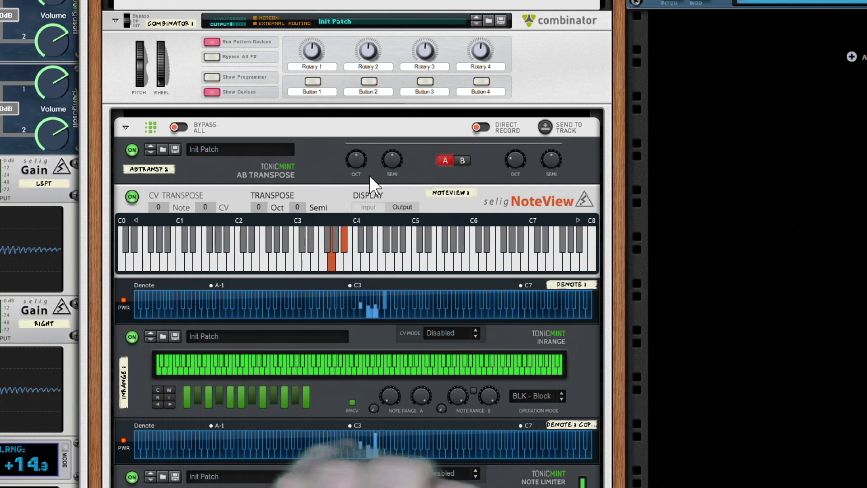
scroll(374, 219, down, 3)
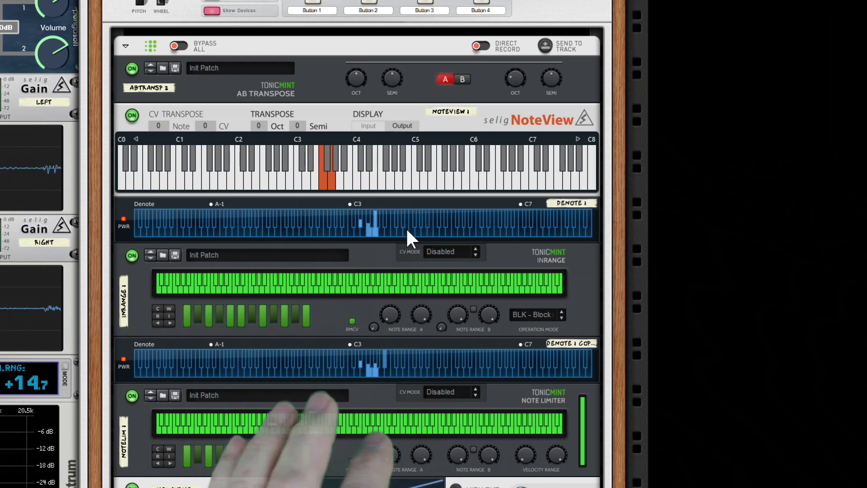
drag(380, 231, 490, 234)
drag(381, 231, 498, 231)
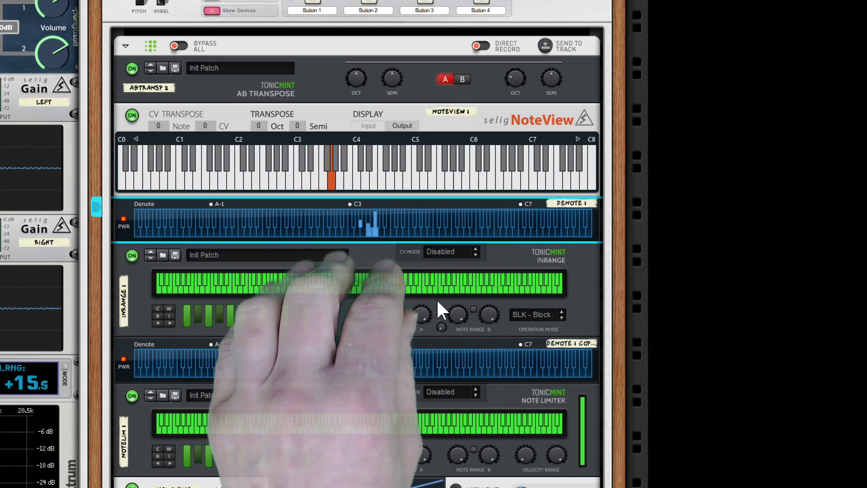
Step: Set InRange's operation mode to CNL - Convert to lower first if out of range but in key, otherwise block
scroll(436, 300, down, 3)
click(526, 232)
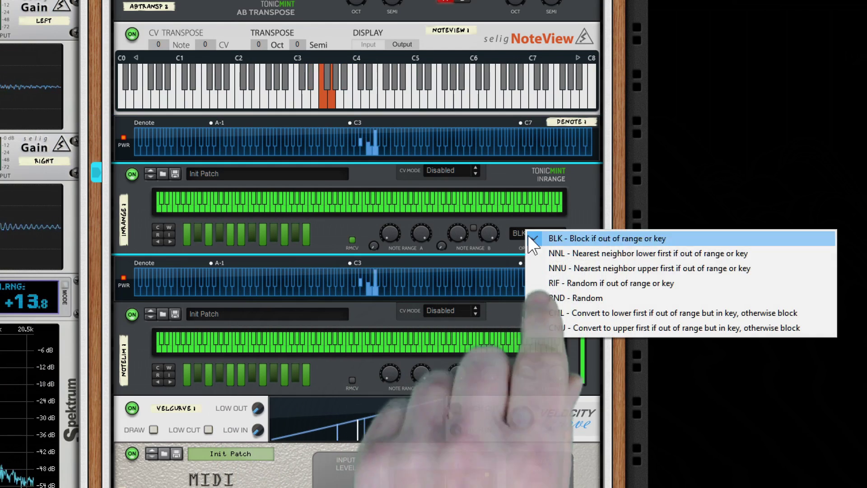
click(569, 313)
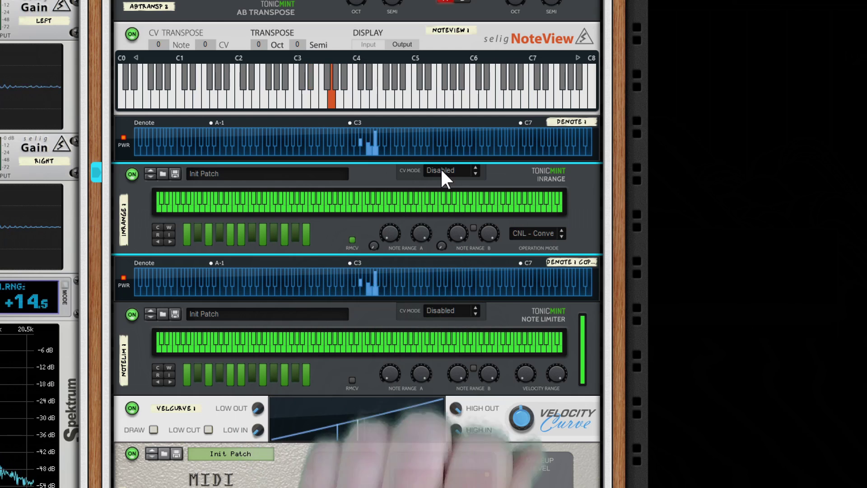
Step: Switch Velocity Curve to its Draw mode to try the drawn curve, and return it to the straight curve
scroll(426, 226, down, 2)
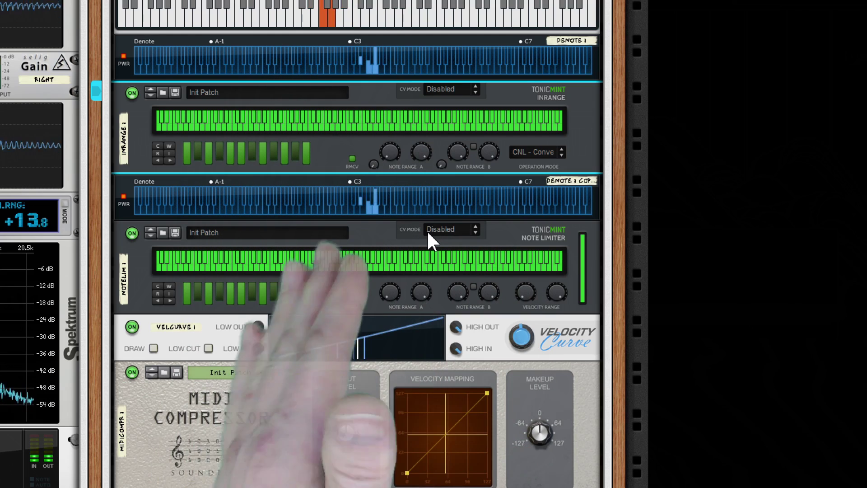
scroll(427, 230, down, 3)
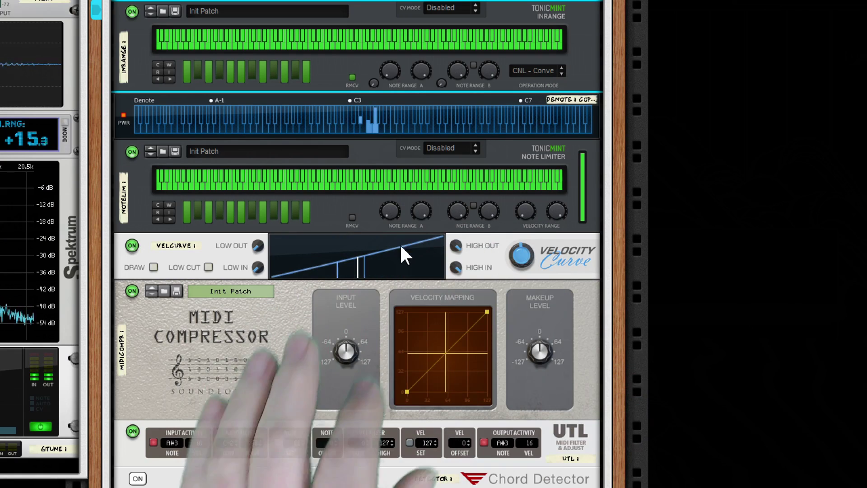
click(154, 267)
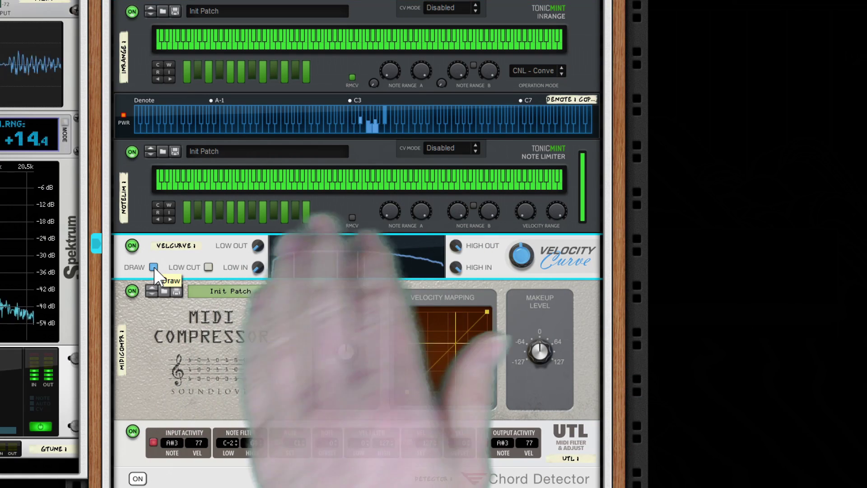
click(153, 267)
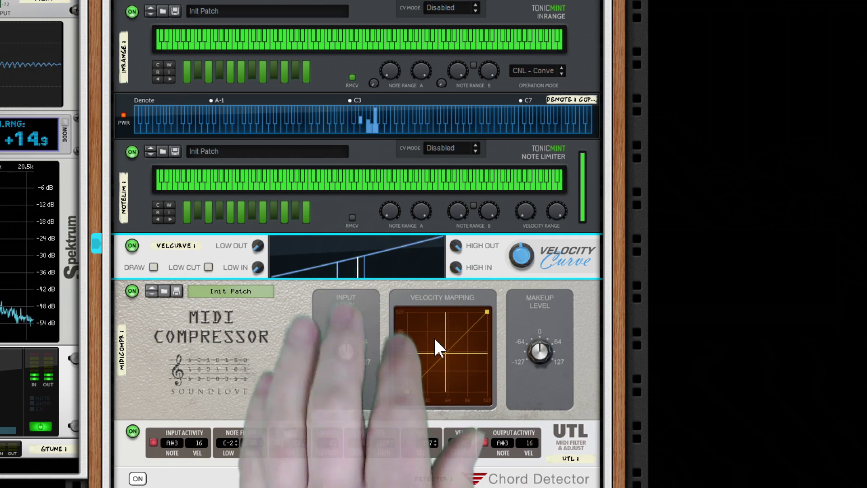
Step: Review the Player chain from InRange and Note Limiter down through MIDI Compressor, UTL and Chord Detector
scroll(438, 336, down, 3)
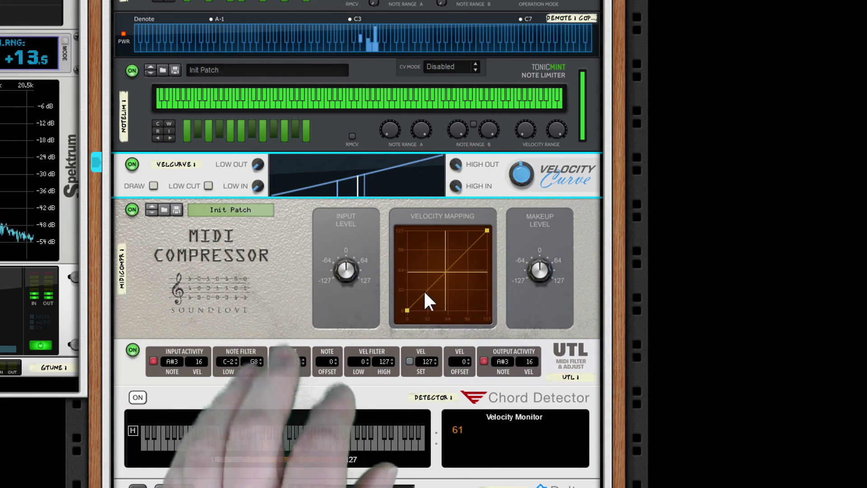
scroll(424, 289, down, 3)
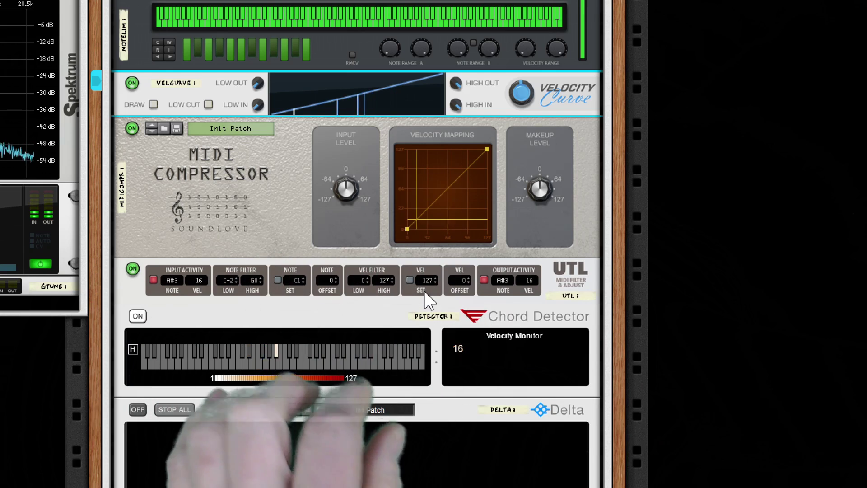
scroll(426, 296, up, 9)
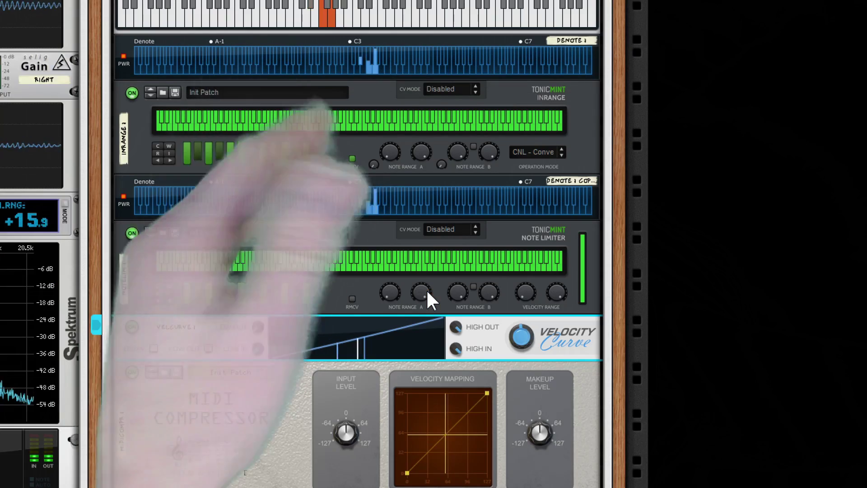
scroll(427, 299, down, 6)
scroll(426, 291, down, 3)
scroll(428, 296, down, 3)
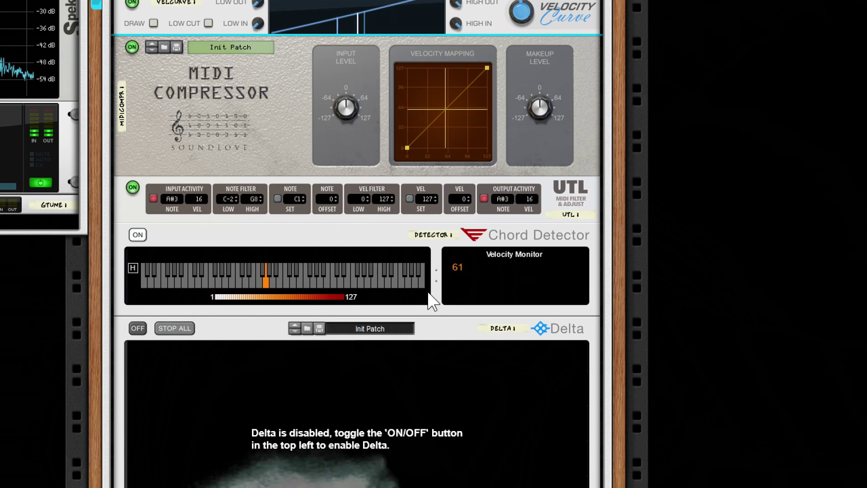
scroll(430, 300, down, 2)
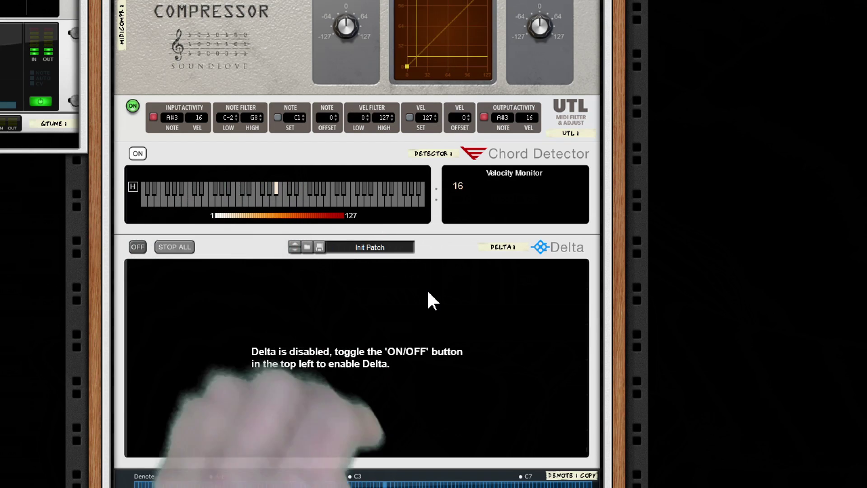
Step: Turn on Delta and hide its parameter editor to reveal the whole node patch from Input to Output
scroll(335, 273, down, 2)
click(138, 165)
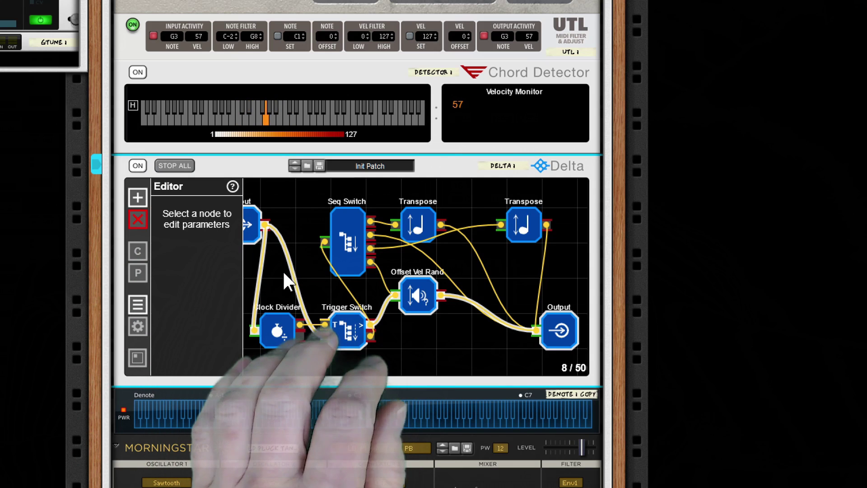
click(302, 256)
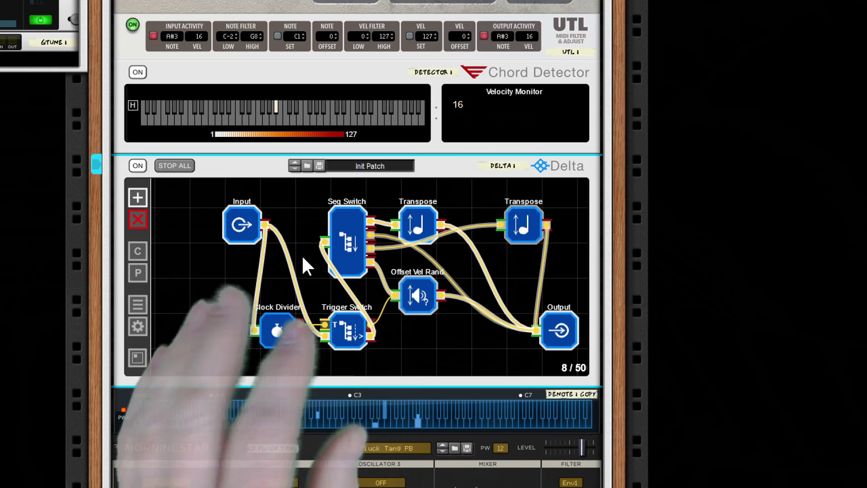
Step: Examine Delta's output in the last Denote device and the Morningstar synth it feeds, and turn Delta off
scroll(303, 254, down, 3)
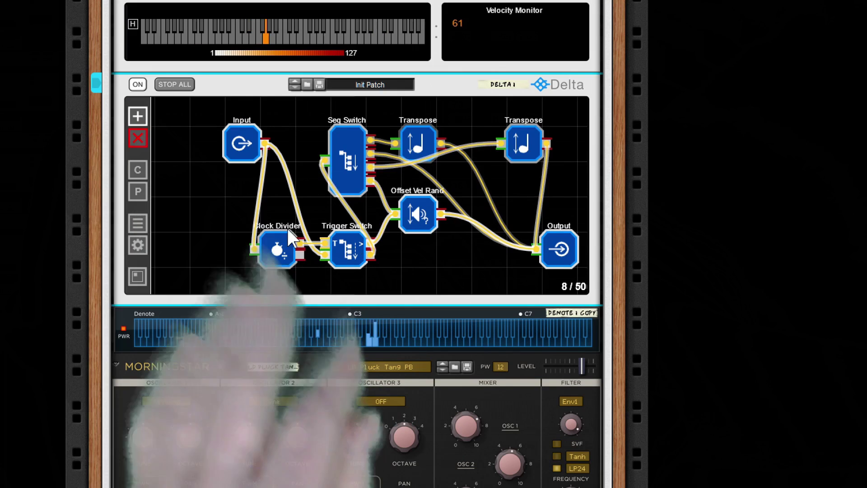
scroll(312, 231, down, 6)
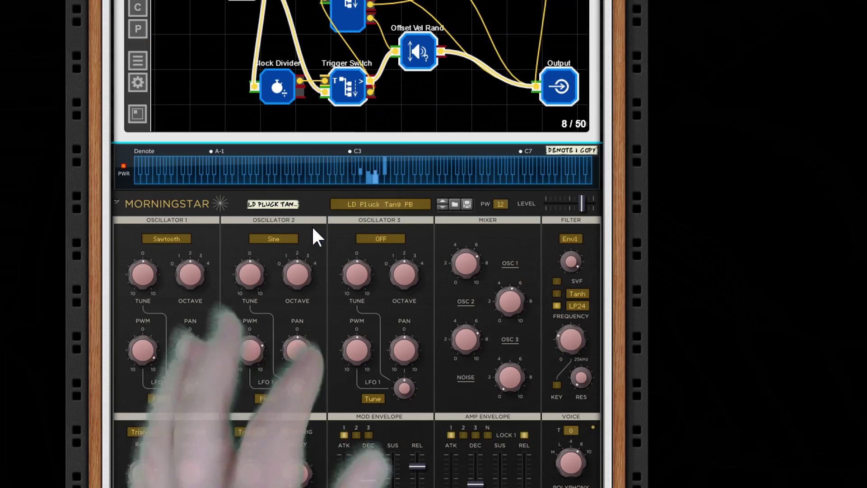
scroll(316, 236, down, 9)
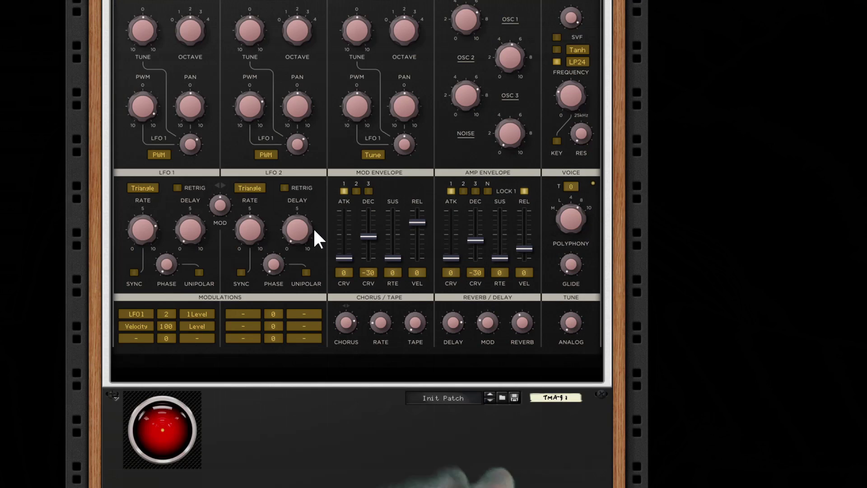
scroll(314, 230, up, 6)
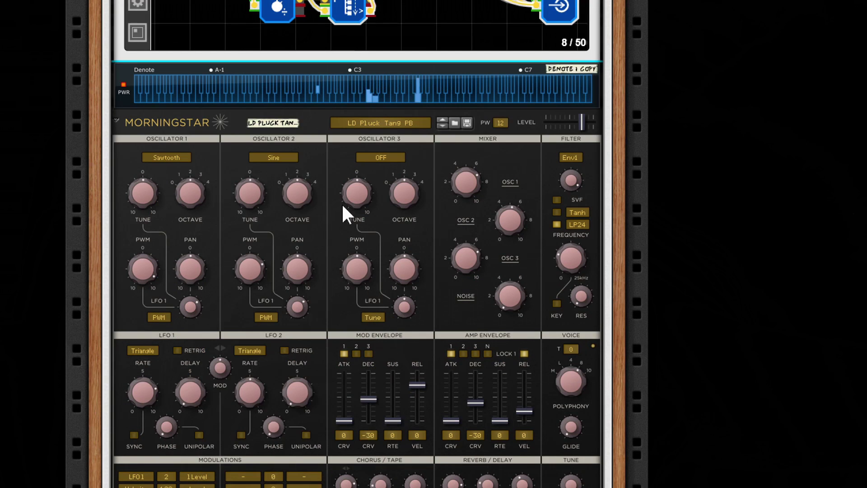
scroll(396, 199, up, 20)
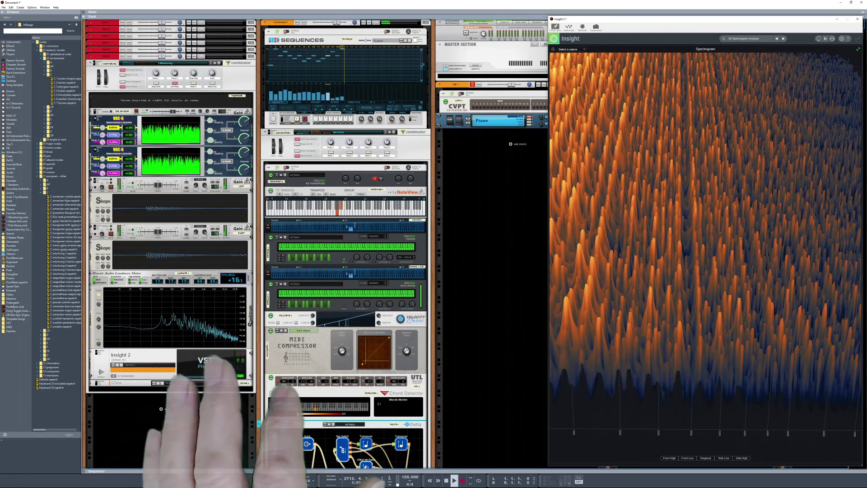
click(273, 425)
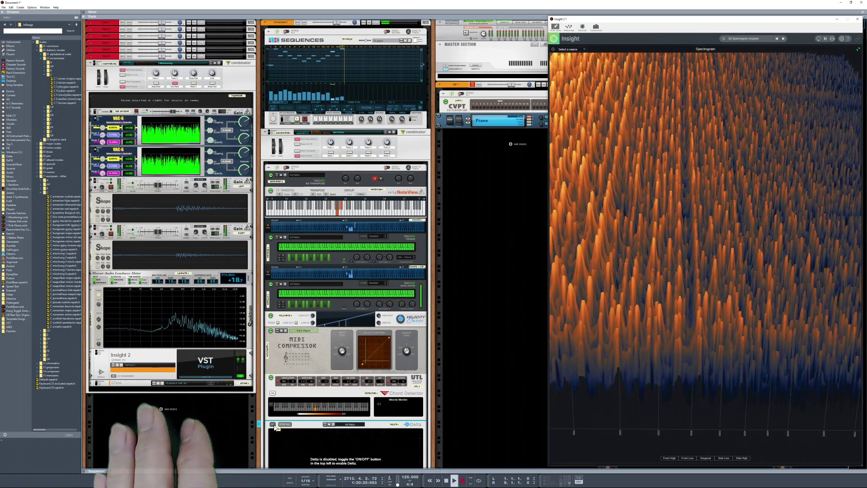